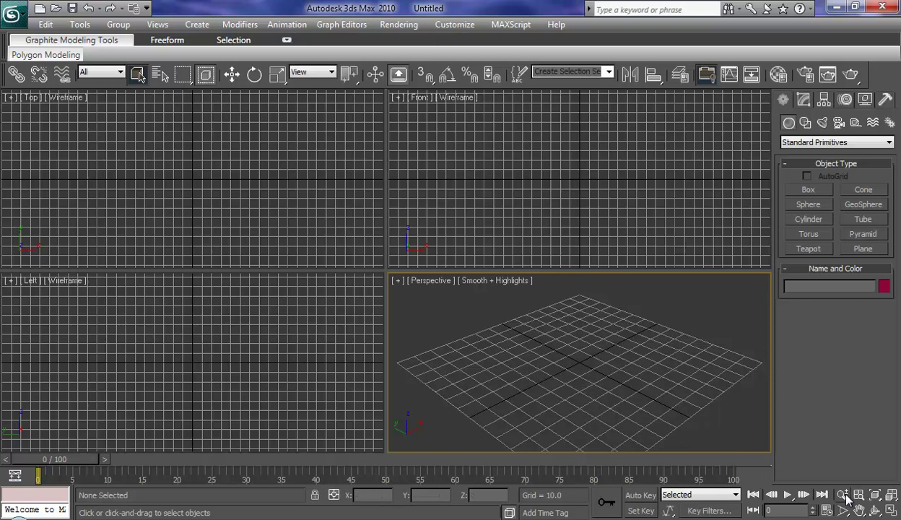
# Maximize the Perspective viewport with Alt+W so it fills the whole workspace.
pyautogui.hotkey('alt', 'w')
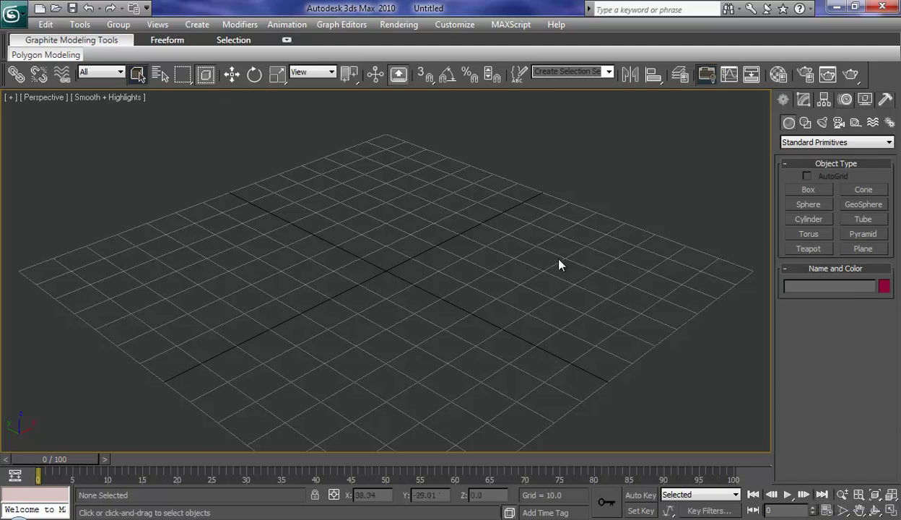
# Create Box01 via Keyboard Entry with length 300, width 150 and height 75.
pyautogui.click(806, 191)
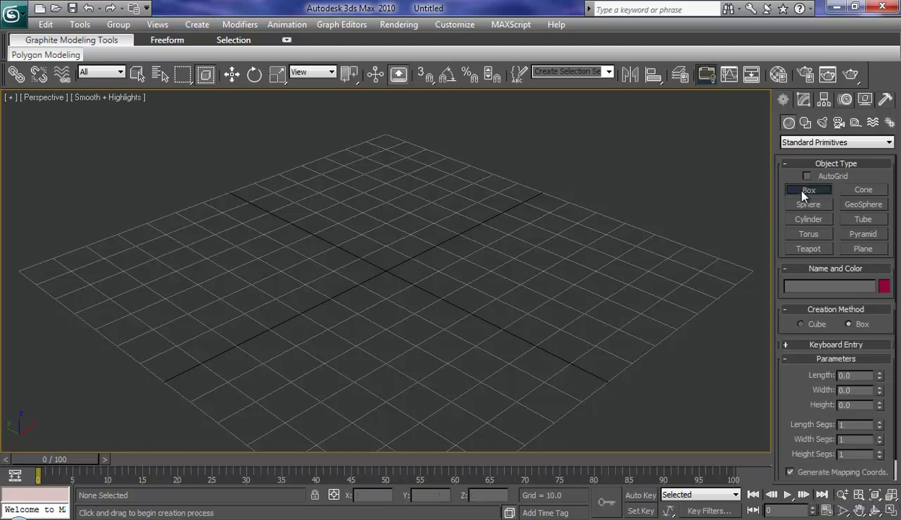
pyautogui.click(832, 346)
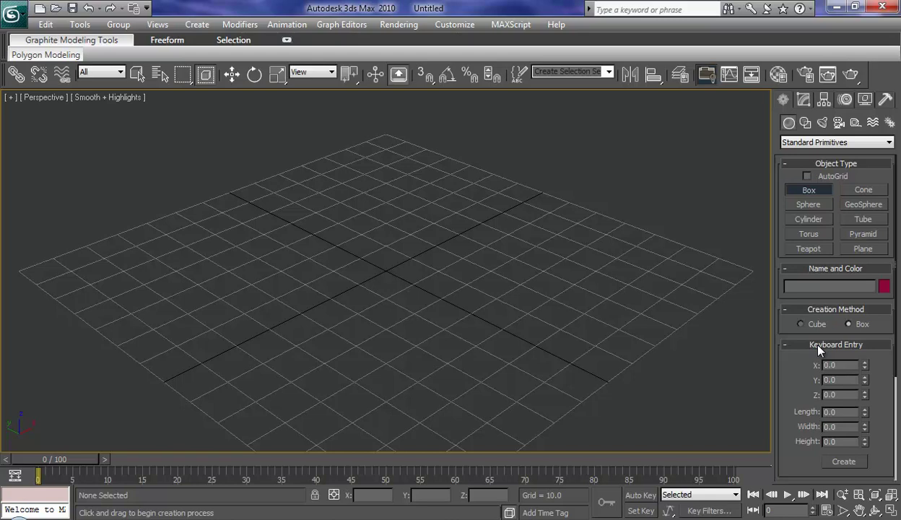
pyautogui.click(844, 415)
pyautogui.write('300')
pyautogui.press('Tab')
pyautogui.write('150')
pyautogui.press('Tab')
pyautogui.write('75')
pyautogui.press('Tab')
pyautogui.click(846, 461)
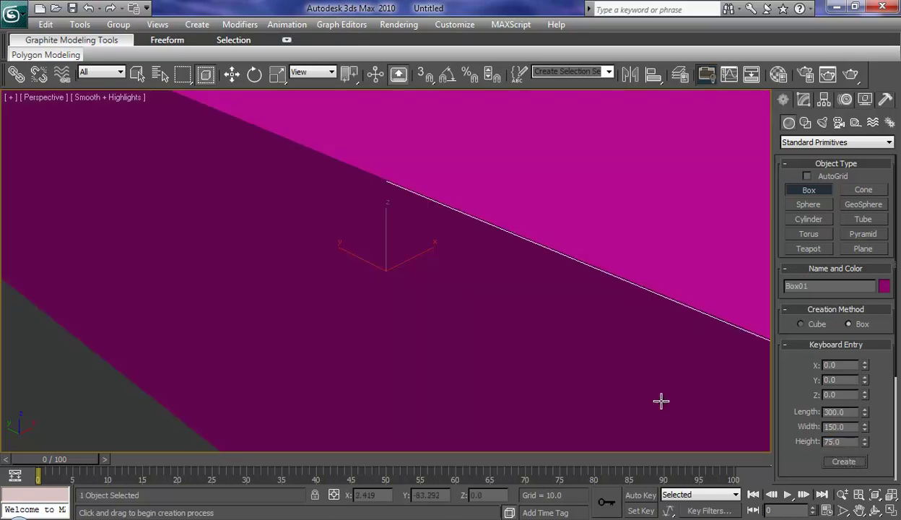
# Zoom and orbit the view to face the box's long side.
pyautogui.scroll(-2, 585, 362)
pyautogui.scroll(-2, 583, 361)
pyautogui.scroll(-1, 577, 351)
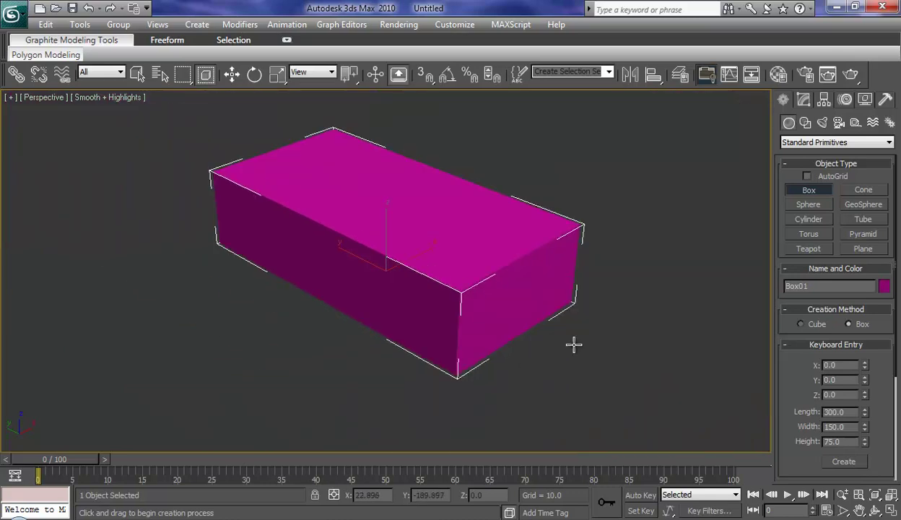
pyautogui.scroll(-1, 573, 345)
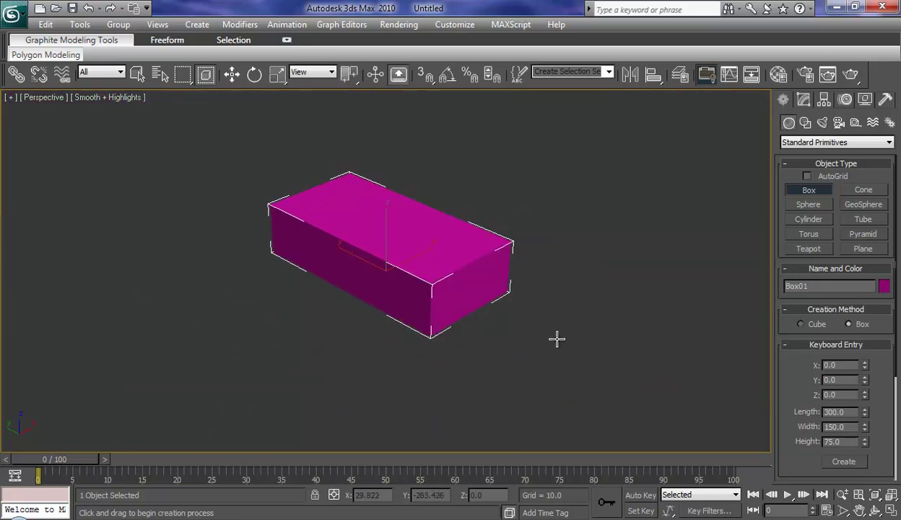
pyautogui.scroll(1, 557, 339)
pyautogui.moveTo(571, 362)
pyautogui.keyDown('alt'); pyautogui.mouseDown(button='middle')
pyautogui.moveTo(416, 371)
pyautogui.moveTo(447, 366)
pyautogui.mouseUp(button='middle'); pyautogui.keyUp('alt')
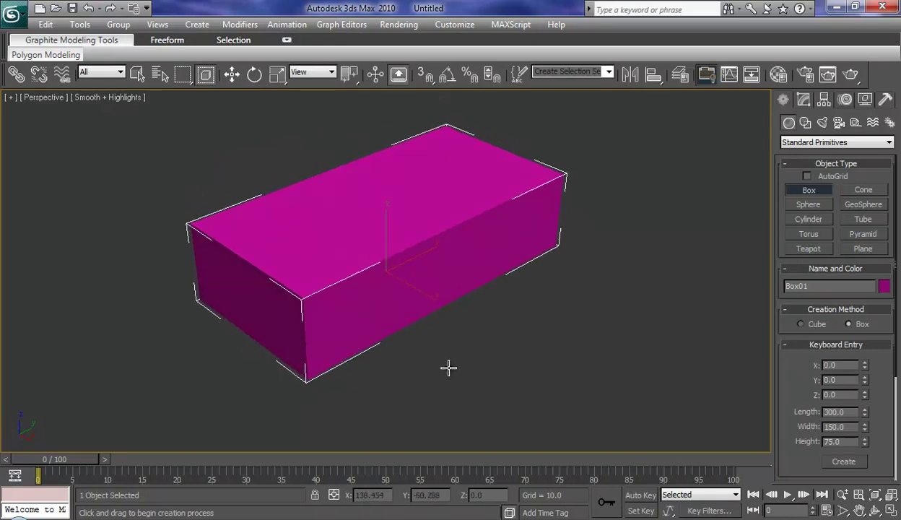
# Convert Box01 to an Editable Poly from the Modify panel stack.
pyautogui.click(803, 100)
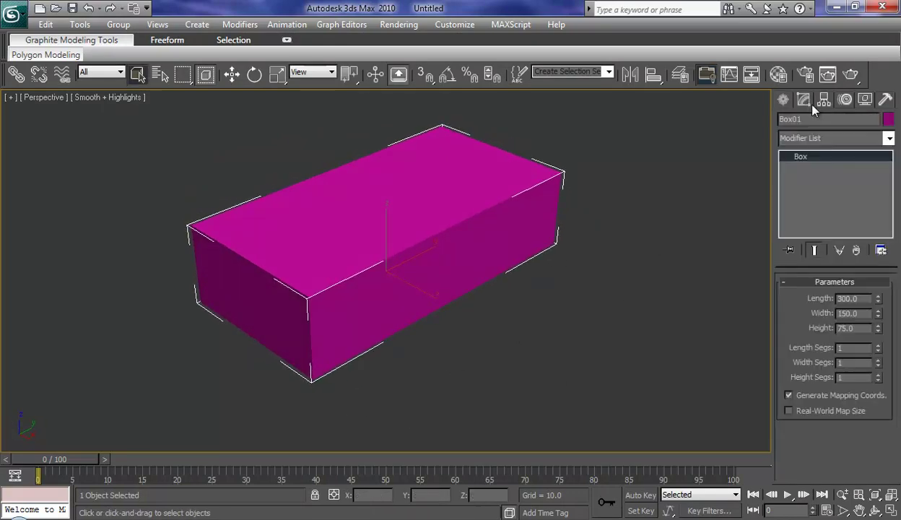
pyautogui.rightClick(805, 189)
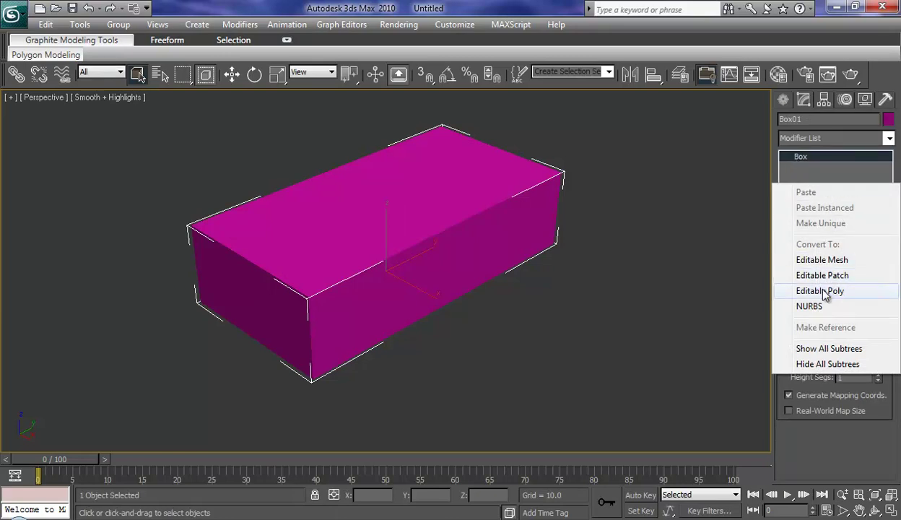
pyautogui.click(823, 291)
# Switch to Polygon level and collapse rollouts to expose Polygon: Material IDs.
pyautogui.click(786, 156)
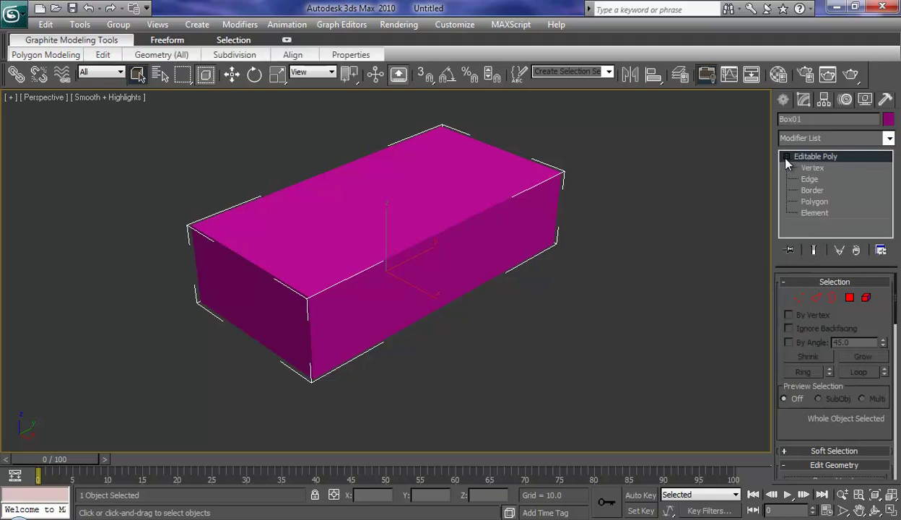
pyautogui.click(809, 202)
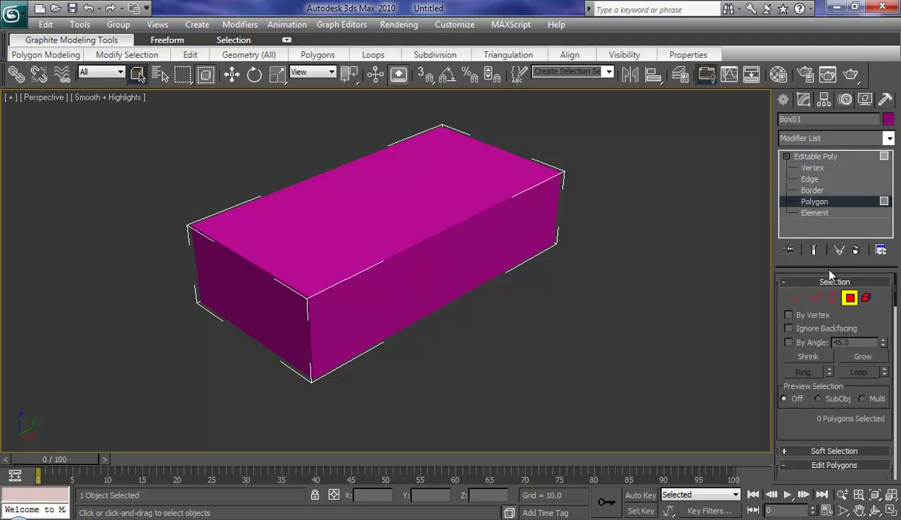
pyautogui.click(830, 280)
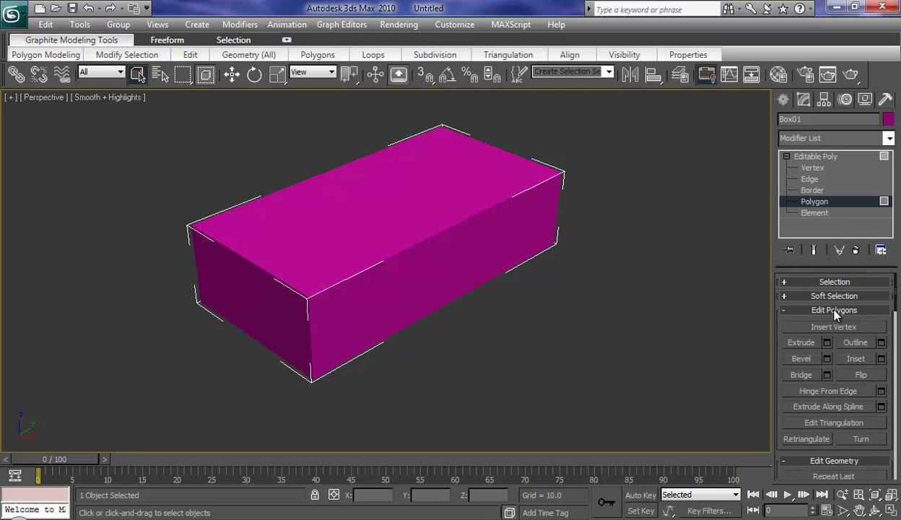
pyautogui.click(835, 310)
pyautogui.click(839, 323)
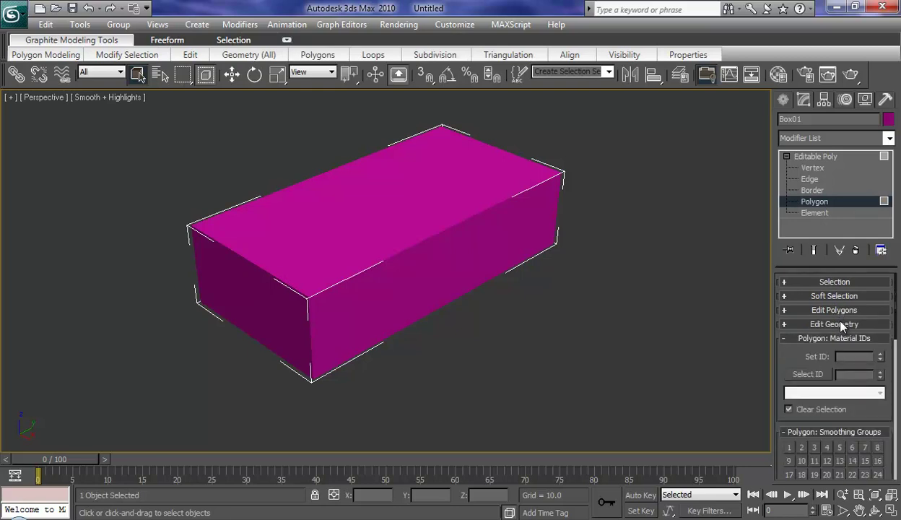
# Select the long front polygon, assign it material ID 1 and smoothing group 5.
pyautogui.click(392, 288)
pyautogui.moveTo(404, 323)
pyautogui.keyDown('alt'); pyautogui.mouseDown(button='middle')
pyautogui.moveTo(509, 312)
pyautogui.moveTo(505, 273)
pyautogui.mouseUp(button='middle'); pyautogui.keyUp('alt')
pyautogui.click(505, 273)
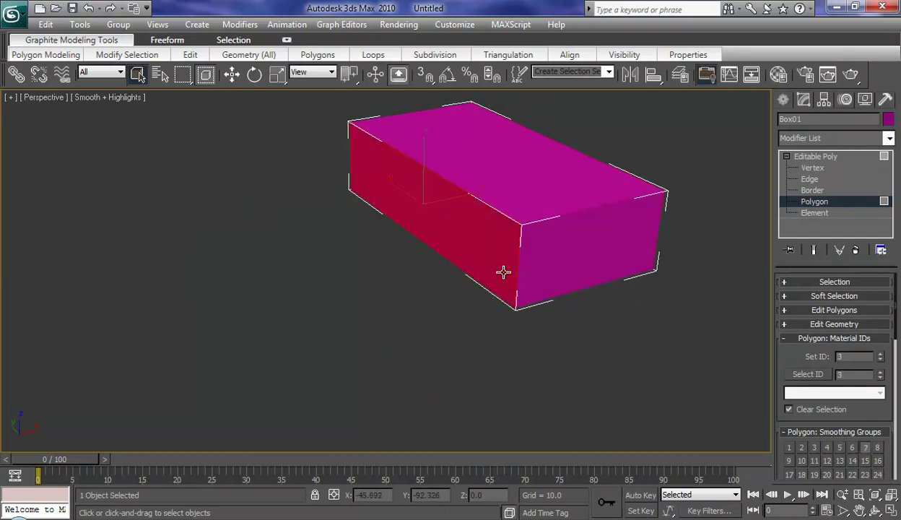
pyautogui.moveTo(587, 335)
pyautogui.keyDown('alt'); pyautogui.mouseDown(button='middle')
pyautogui.moveTo(640, 346)
pyautogui.moveTo(540, 343)
pyautogui.moveTo(551, 348)
pyautogui.mouseUp(button='middle'); pyautogui.keyUp('alt')
pyautogui.scroll(-5, 491, 318)
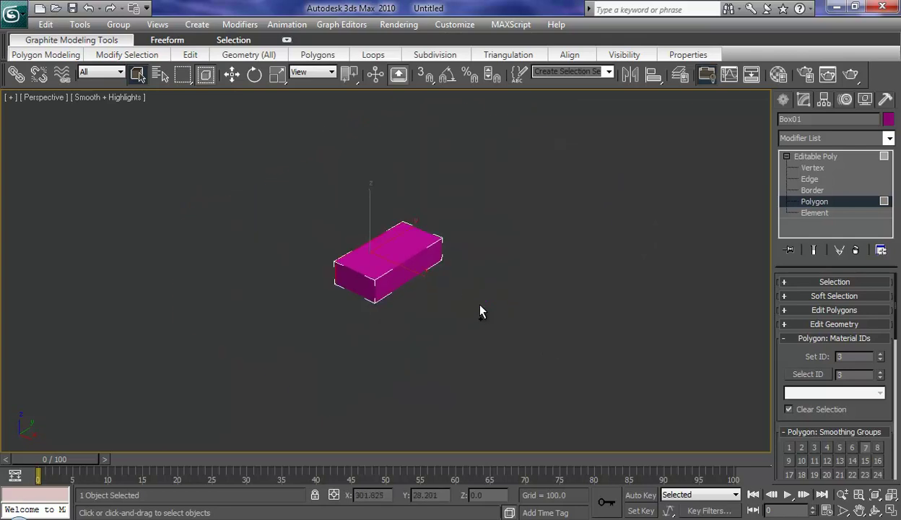
pyautogui.scroll(1, 453, 307)
pyautogui.scroll(2, 453, 307)
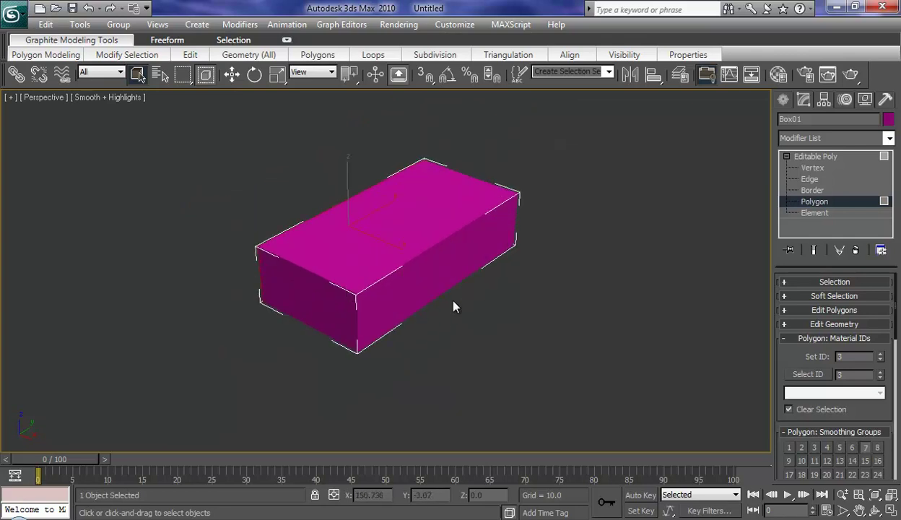
pyautogui.click(435, 278)
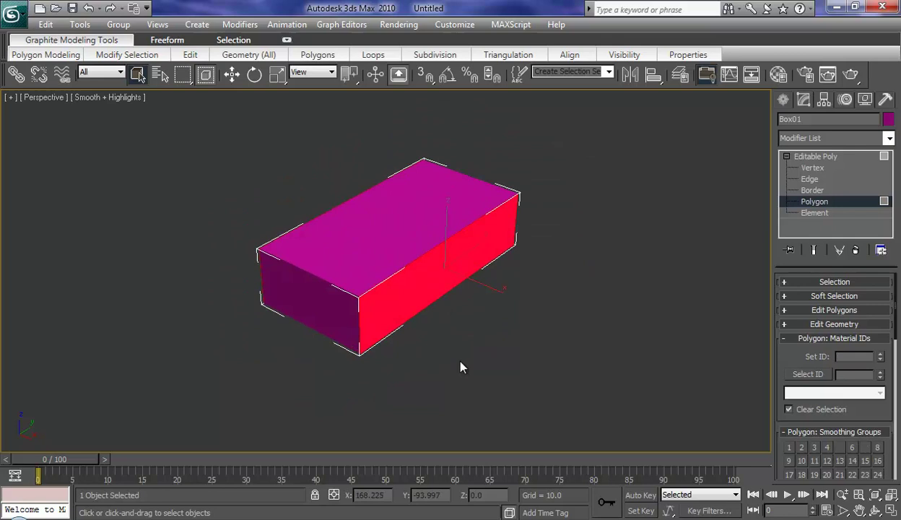
pyautogui.moveTo(462, 368)
pyautogui.keyDown('alt'); pyautogui.mouseDown(button='middle')
pyautogui.moveTo(546, 358)
pyautogui.moveTo(441, 343)
pyautogui.moveTo(468, 356)
pyautogui.mouseUp(button='middle'); pyautogui.keyUp('alt')
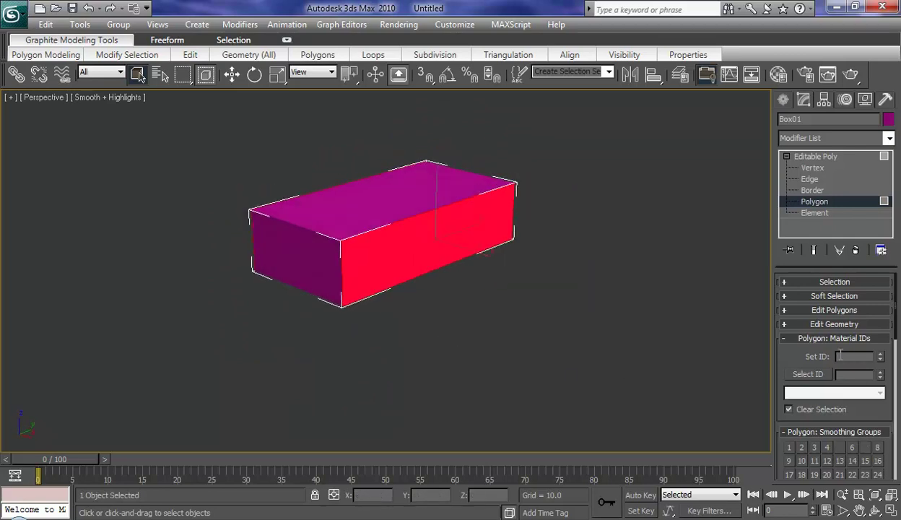
pyautogui.write('1')
pyautogui.press('Return')
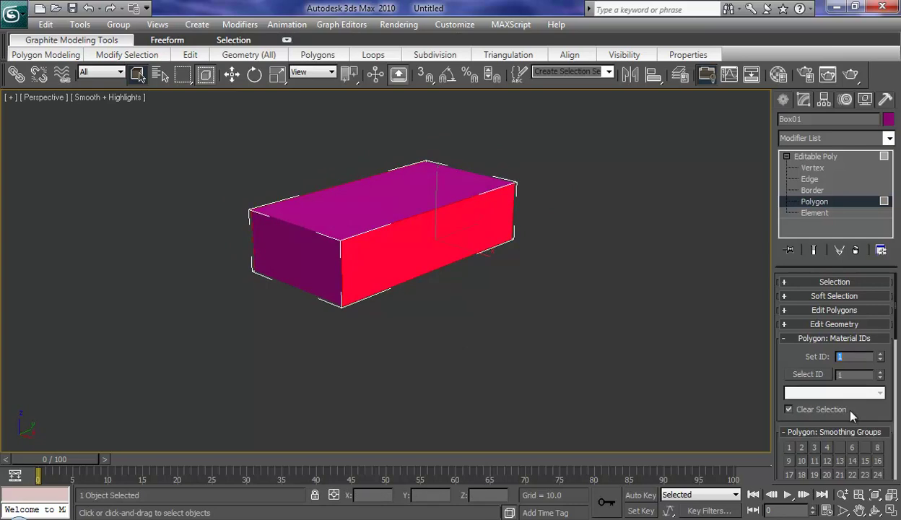
pyautogui.click(851, 449)
# Select both short end faces and set their material ID to 2.
pyautogui.click(316, 277)
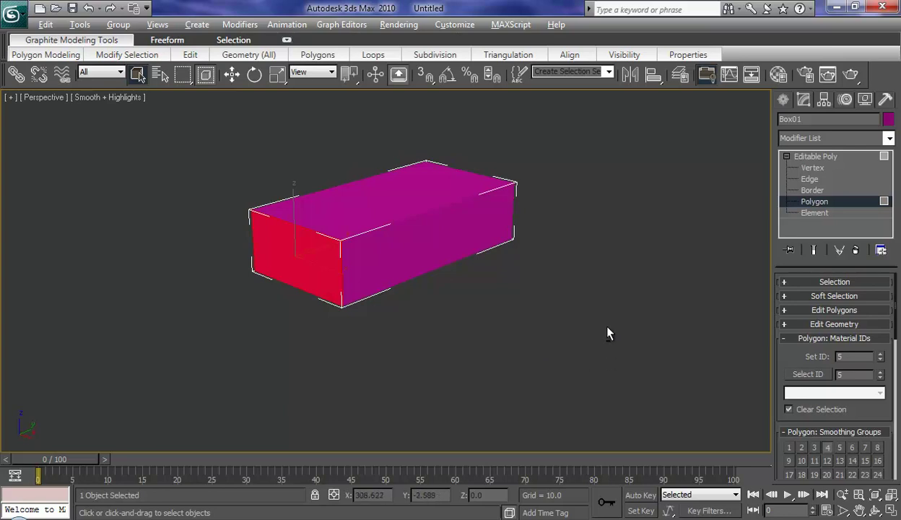
pyautogui.keyDown('alt'); pyautogui.moveTo(606, 333); pyautogui.dragTo(407, 260, button='middle'); pyautogui.keyUp('alt')
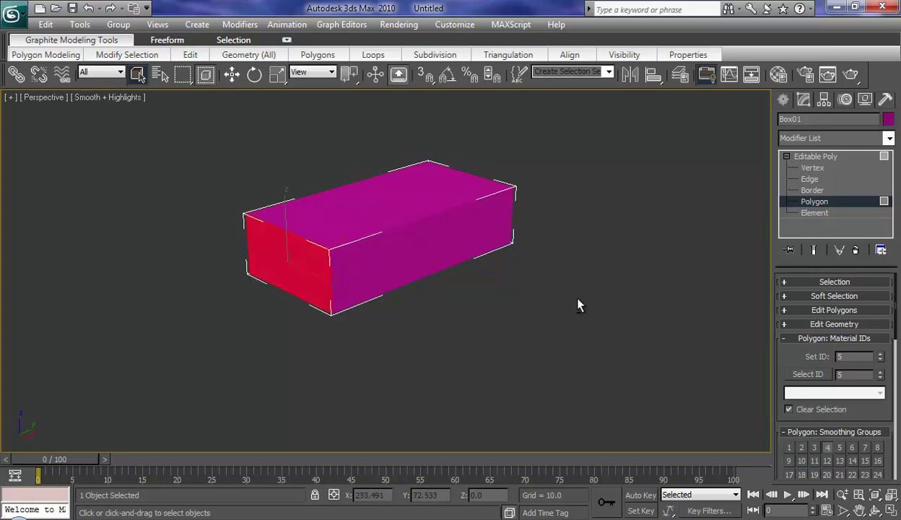
pyautogui.keyDown('ctrl'); pyautogui.click(407, 260); pyautogui.keyUp('ctrl')
pyautogui.keyDown('alt'); pyautogui.moveTo(444, 335); pyautogui.dragTo(576, 341, button='middle'); pyautogui.keyUp('alt')
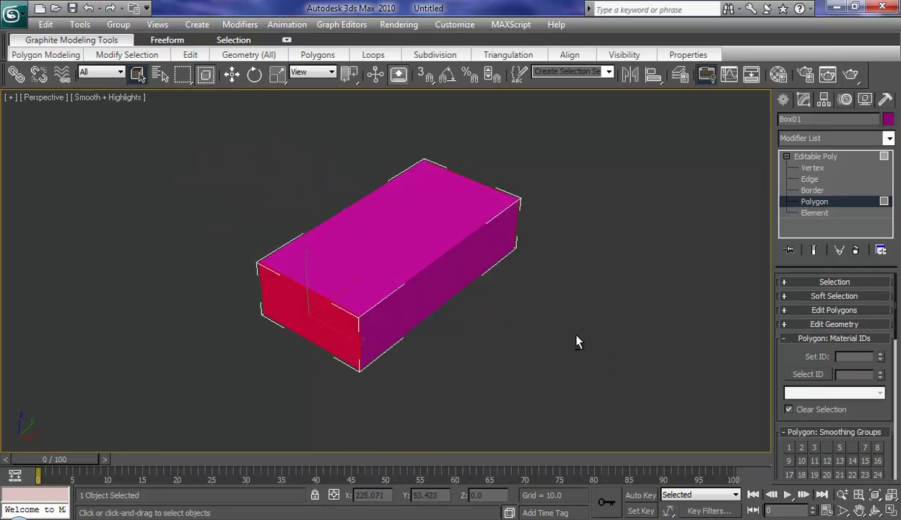
pyautogui.click(849, 357)
pyautogui.write('2')
pyautogui.press('Return')
# Give the top face material ID 3 and change its smoothing group.
pyautogui.click(382, 261)
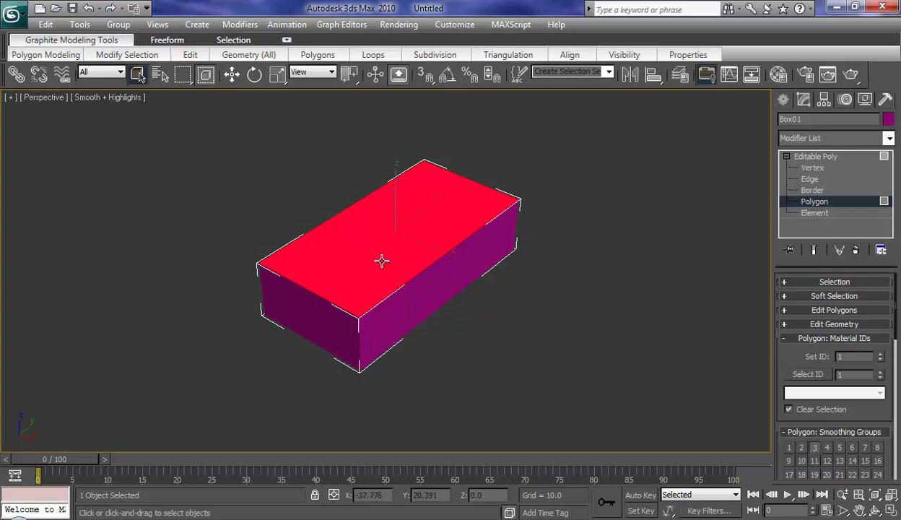
pyautogui.moveTo(459, 371)
pyautogui.keyDown('alt'); pyautogui.mouseDown(button='middle')
pyautogui.moveTo(439, 231)
pyautogui.moveTo(711, 408)
pyautogui.mouseUp(button='middle'); pyautogui.keyUp('alt')
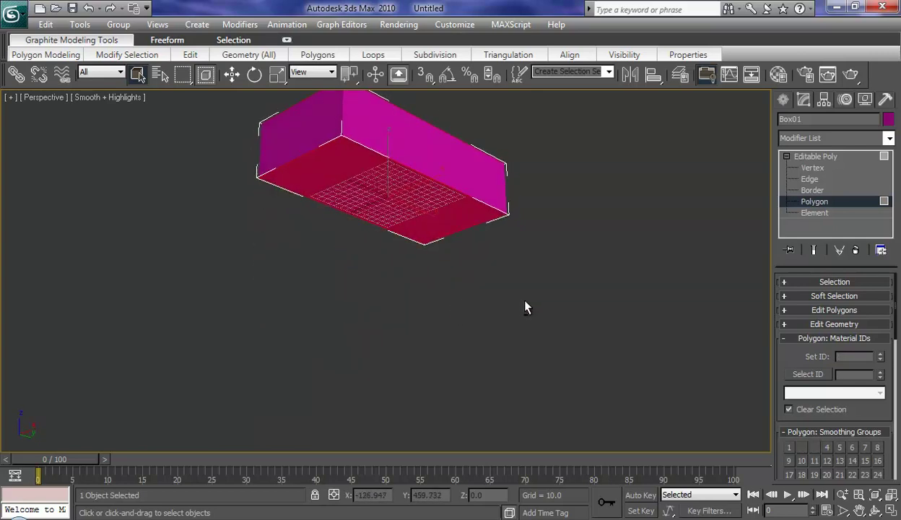
pyautogui.click(844, 356)
pyautogui.write('3')
pyautogui.press('Return')
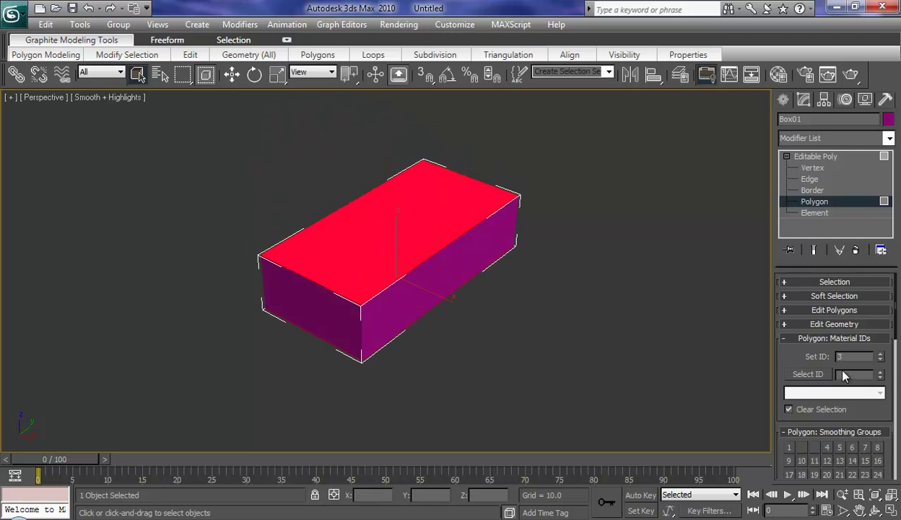
pyautogui.click(802, 447)
# Select an end face and remove smoothing group 4 from it.
pyautogui.click(315, 319)
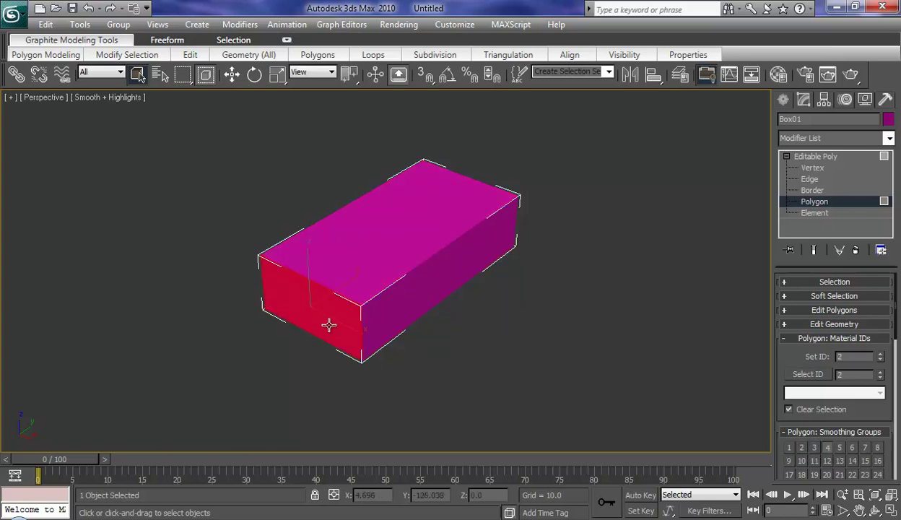
pyautogui.moveTo(485, 332)
pyautogui.keyDown('alt'); pyautogui.mouseDown(button='middle')
pyautogui.moveTo(436, 363)
pyautogui.moveTo(379, 338)
pyautogui.mouseUp(button='middle'); pyautogui.keyUp('alt')
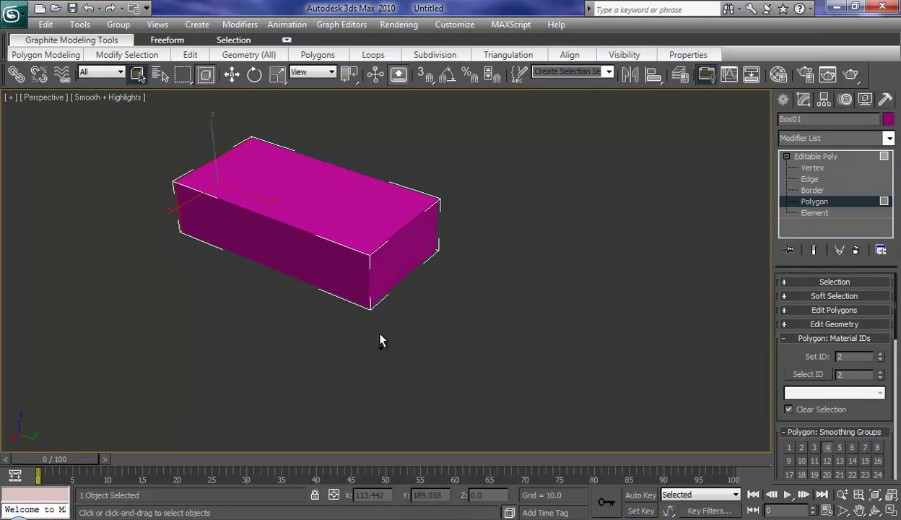
pyautogui.click(828, 448)
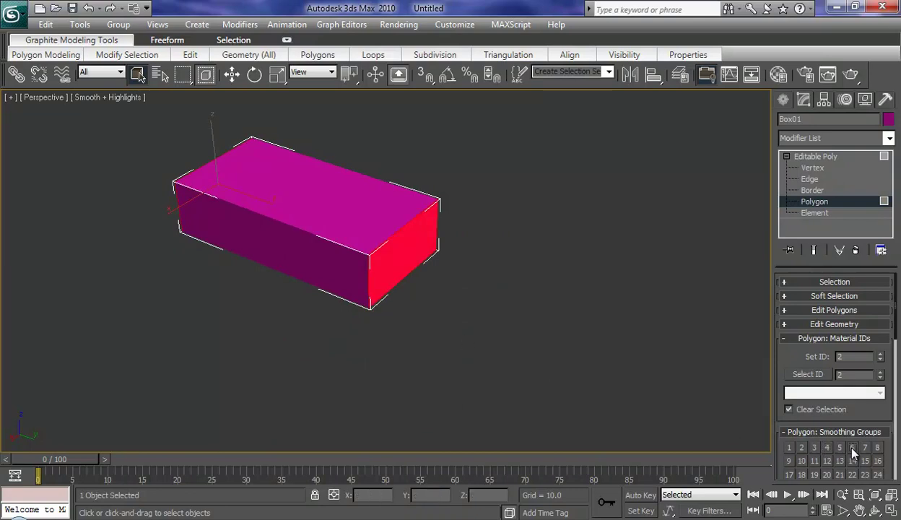
pyautogui.moveTo(481, 326)
pyautogui.keyDown('alt'); pyautogui.mouseDown(button='middle')
pyautogui.moveTo(549, 340)
pyautogui.moveTo(584, 322)
pyautogui.mouseUp(button='middle'); pyautogui.keyUp('alt')
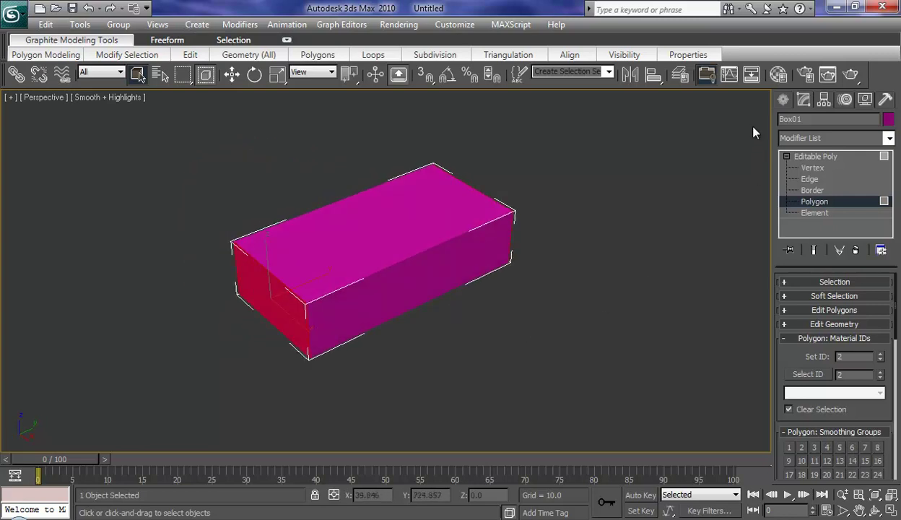
# In the Material Editor, make a Multi/Sub-Object material with 3 sub-materials, discarding the old one.
pyautogui.click(779, 74)
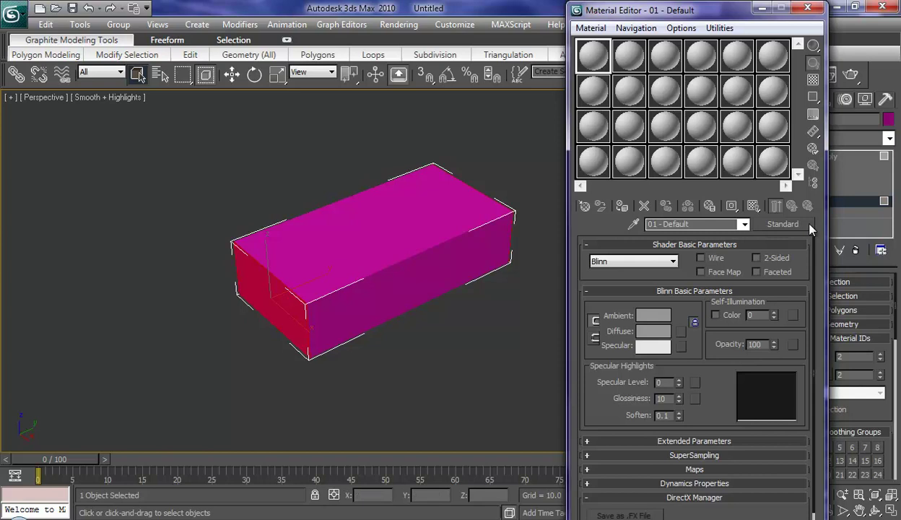
pyautogui.click(782, 224)
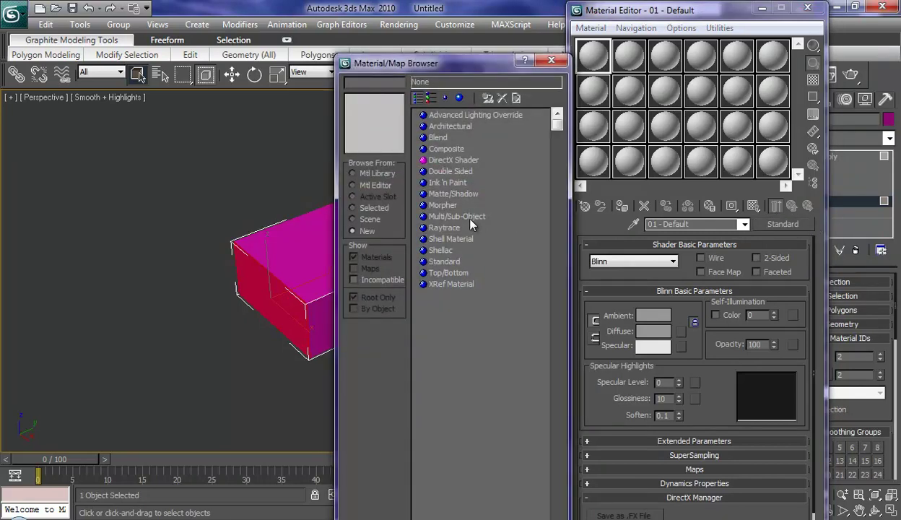
pyautogui.doubleClick(469, 219)
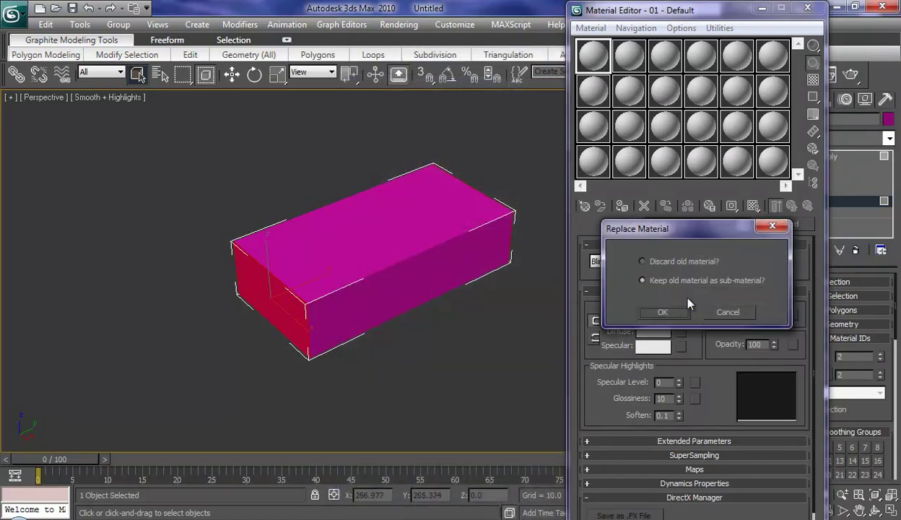
pyautogui.click(665, 265)
pyautogui.click(662, 315)
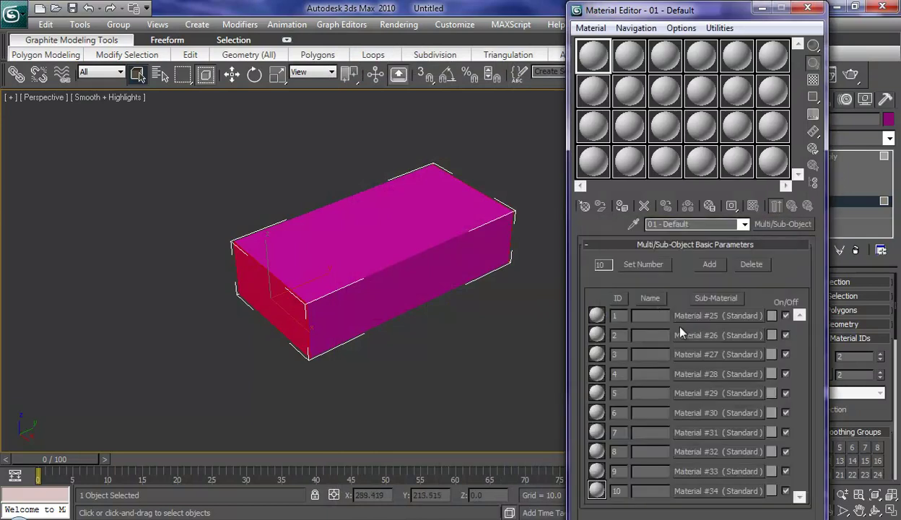
pyautogui.click(624, 264)
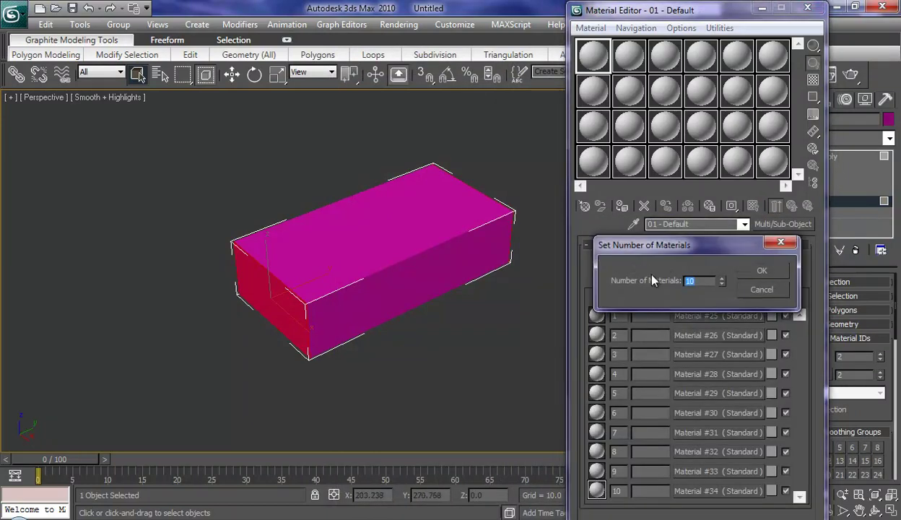
pyautogui.write('3')
pyautogui.click(763, 270)
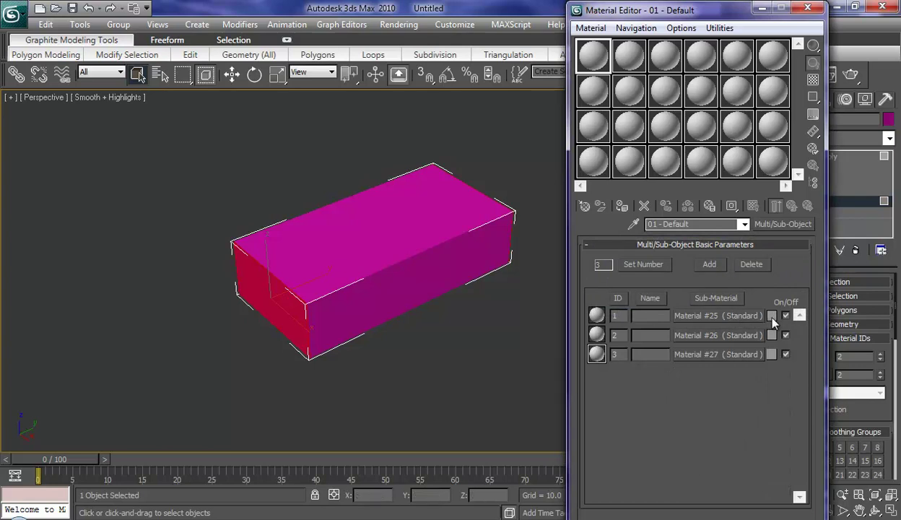
# Colour sub-materials 1, 2 and 3 fully saturated red, green and blue.
pyautogui.click(772, 317)
pyautogui.moveTo(305, 106); pyautogui.dragTo(283, 86)
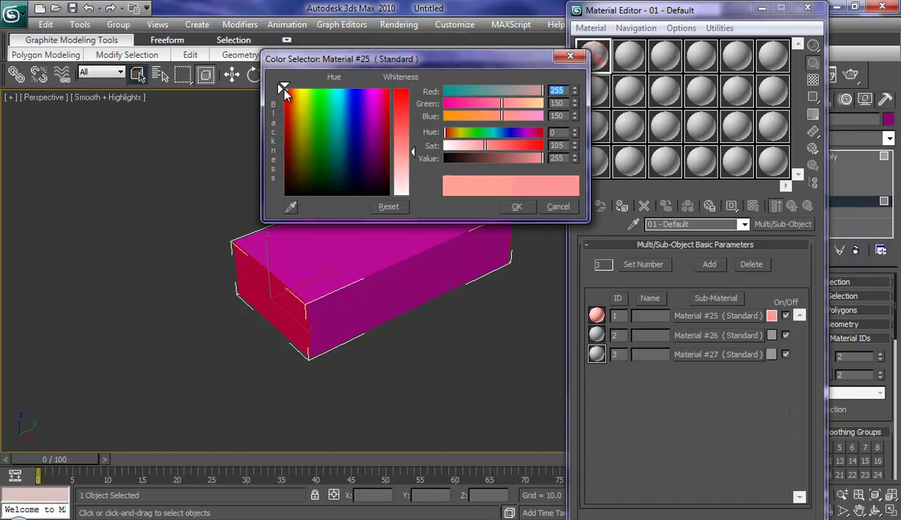
pyautogui.moveTo(393, 126); pyautogui.dragTo(394, 86)
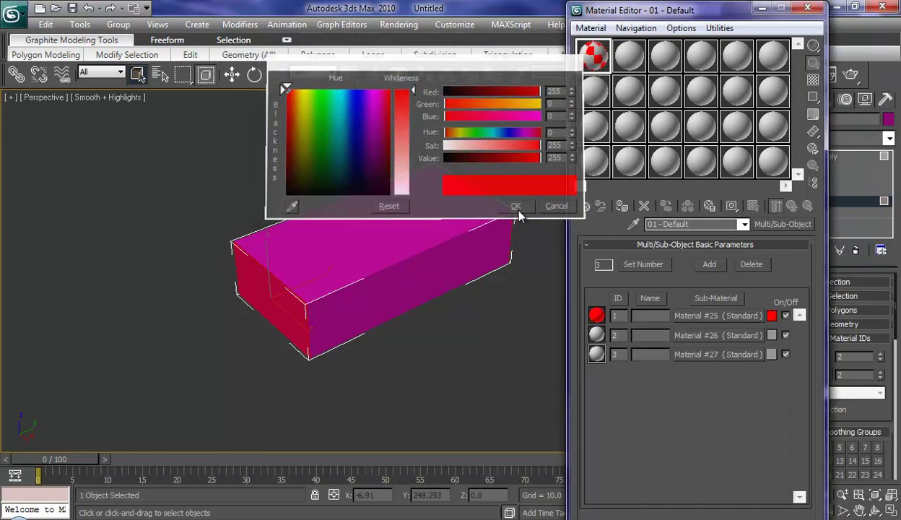
pyautogui.click(516, 206)
pyautogui.click(771, 335)
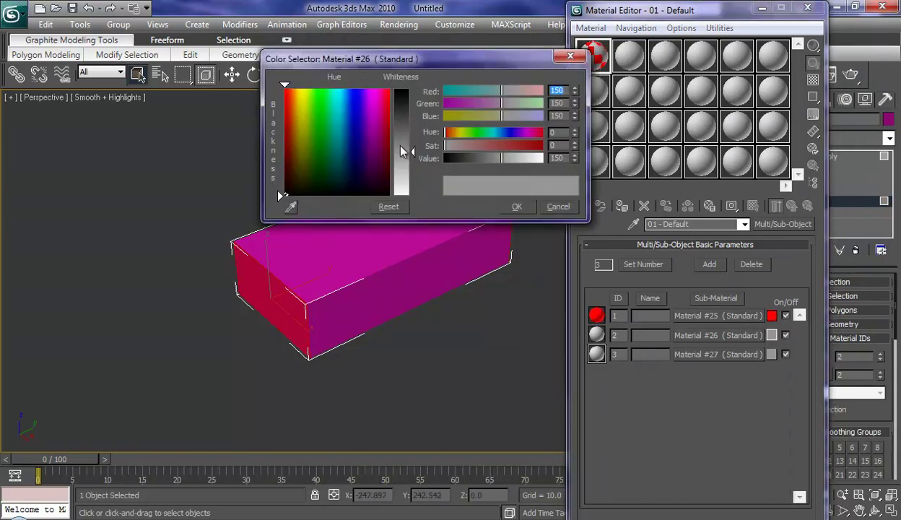
pyautogui.click(318, 88)
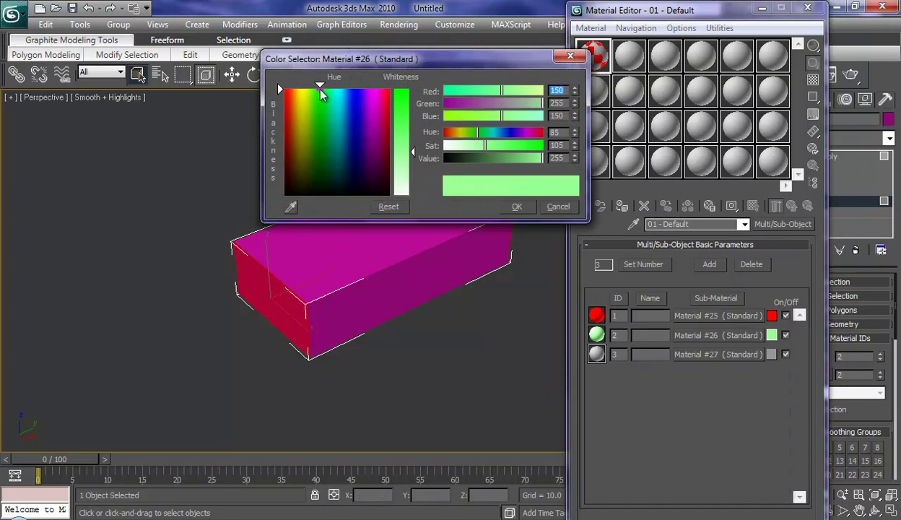
pyautogui.click(397, 89)
pyautogui.click(511, 205)
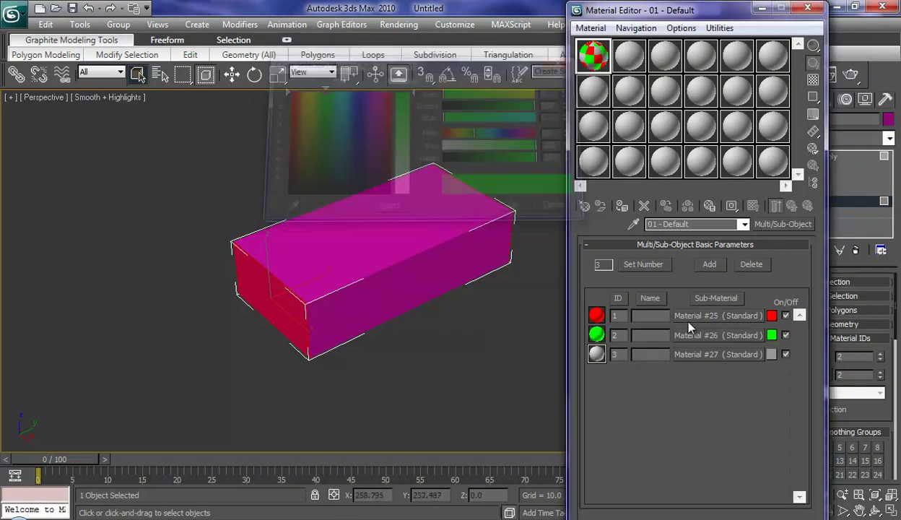
pyautogui.click(771, 354)
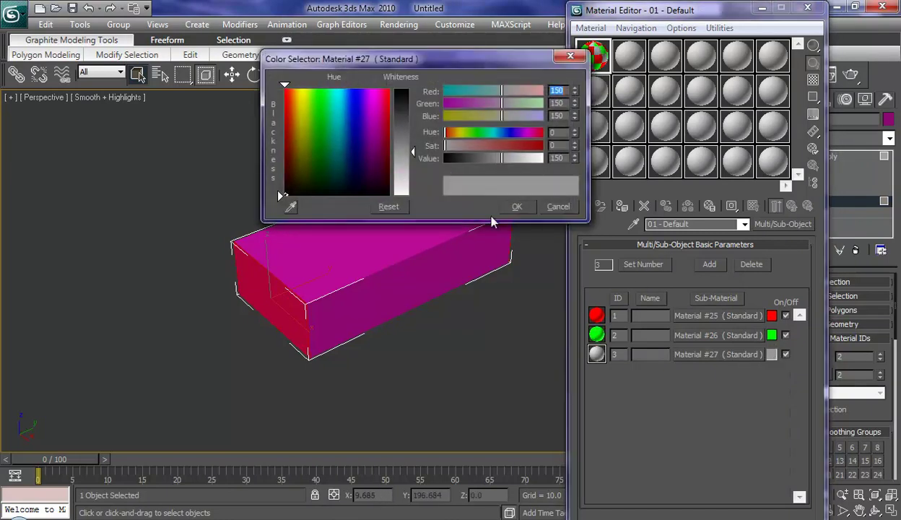
pyautogui.click(355, 90)
pyautogui.click(402, 91)
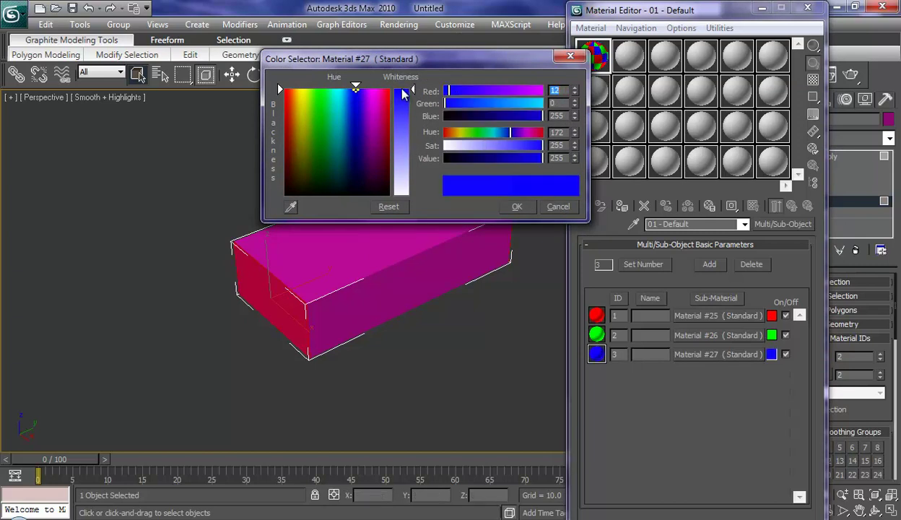
pyautogui.click(516, 207)
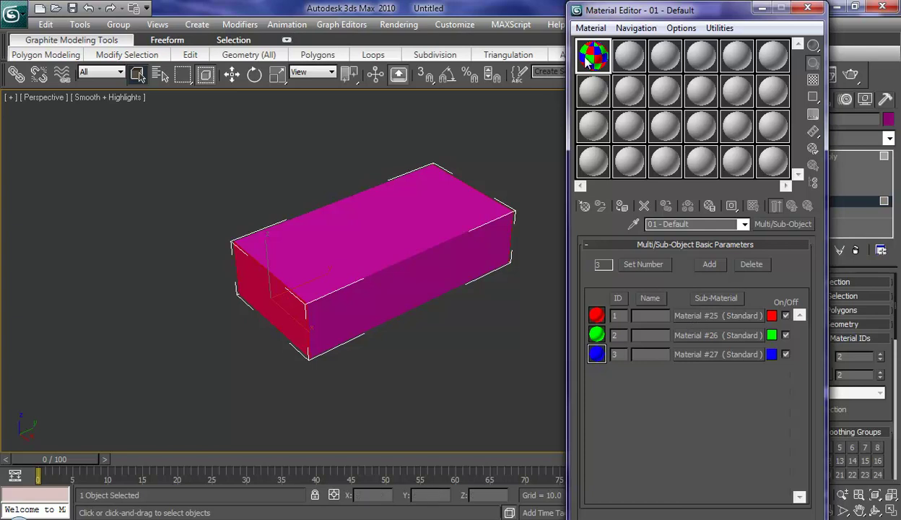
# Drag the multi-material onto Box01 and render the Perspective view.
pyautogui.moveTo(585, 60); pyautogui.dragTo(414, 225)
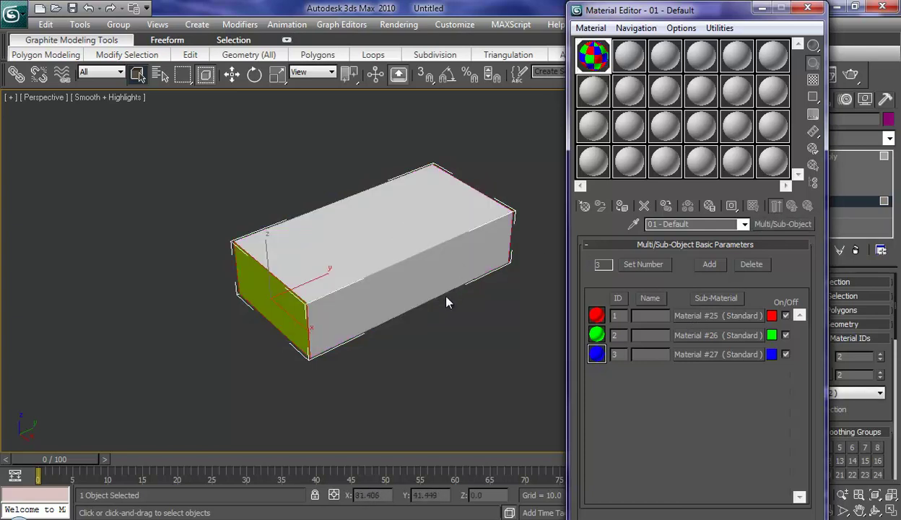
pyautogui.moveTo(469, 370)
pyautogui.keyDown('alt'); pyautogui.mouseDown(button='middle')
pyautogui.moveTo(509, 358)
pyautogui.moveTo(458, 326)
pyautogui.moveTo(446, 292)
pyautogui.moveTo(435, 358)
pyautogui.moveTo(469, 372)
pyautogui.mouseUp(button='middle'); pyautogui.keyUp('alt')
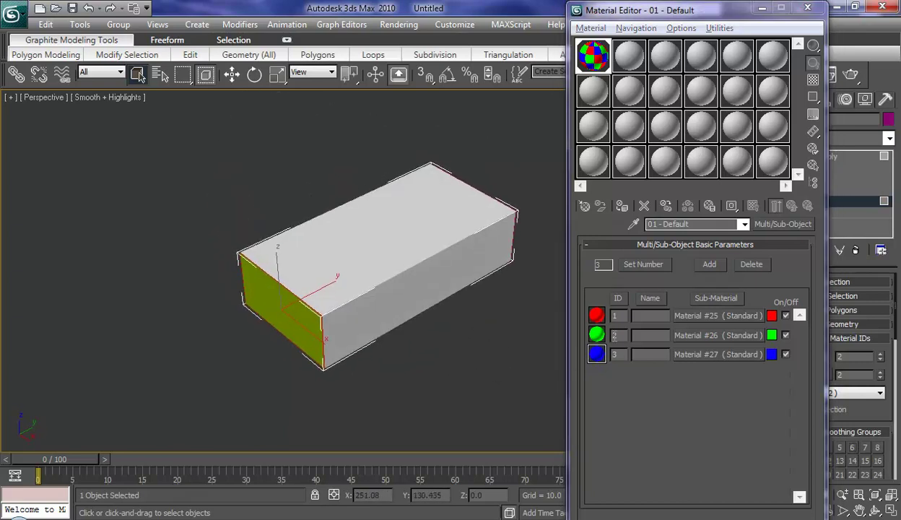
pyautogui.click(849, 75)
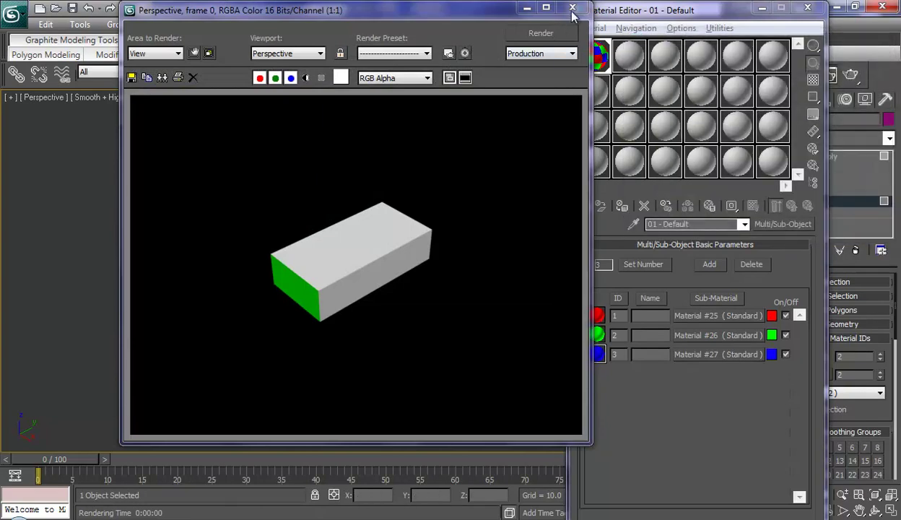
pyautogui.click(571, 8)
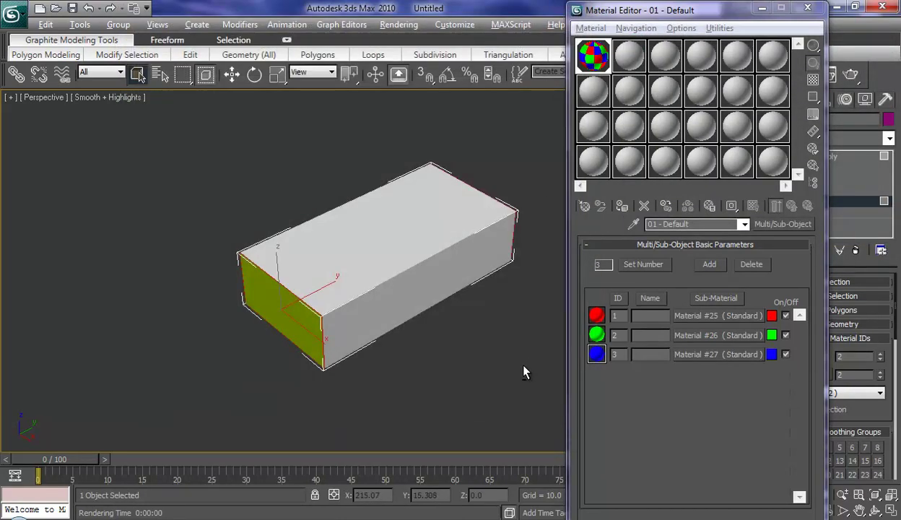
# Deselect the face, orbit toward the end face and render again.
pyautogui.moveTo(524, 371)
pyautogui.keyDown('alt'); pyautogui.mouseDown(button='middle')
pyautogui.moveTo(541, 335)
pyautogui.moveTo(532, 347)
pyautogui.mouseUp(button='middle'); pyautogui.keyUp('alt')
pyautogui.click(497, 351)
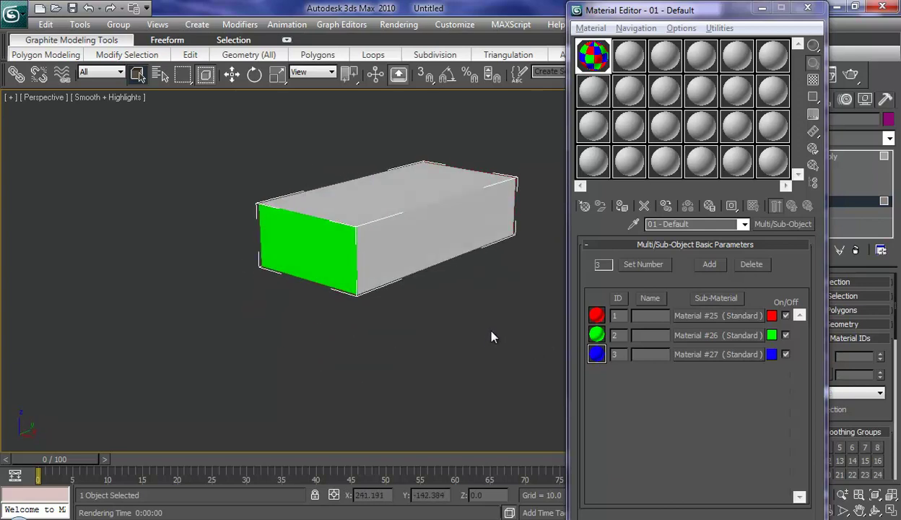
pyautogui.keyDown('alt'); pyautogui.moveTo(498, 320); pyautogui.dragTo(495, 334, button='middle'); pyautogui.keyUp('alt')
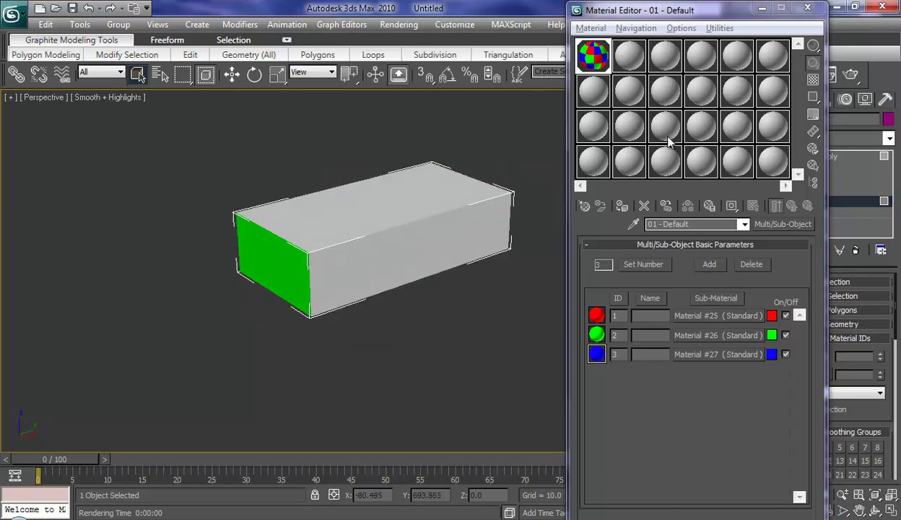
pyautogui.click(850, 75)
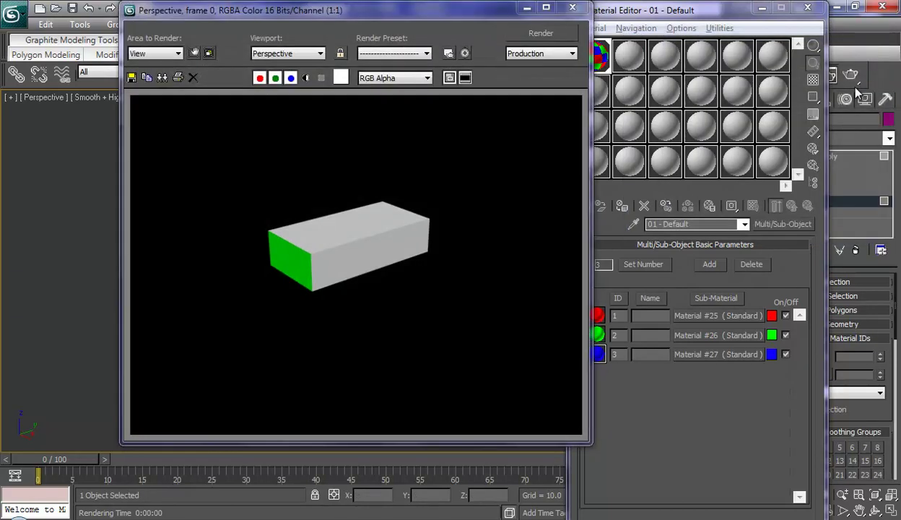
# Change sub-material 1's colour from red to yellow.
pyautogui.click(572, 7)
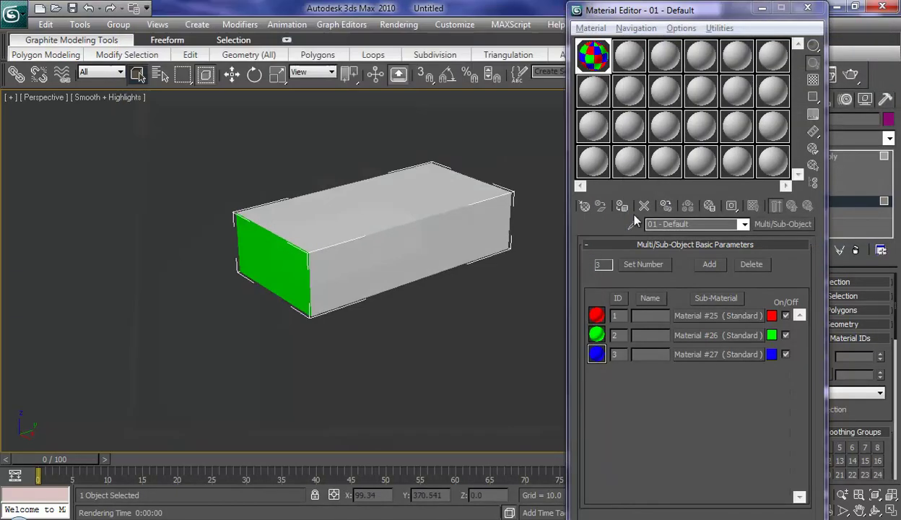
pyautogui.click(771, 315)
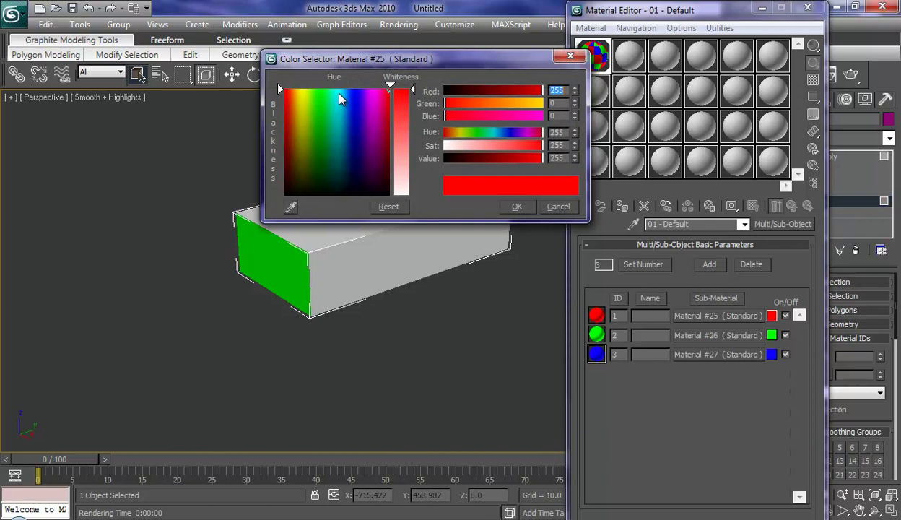
pyautogui.click(302, 88)
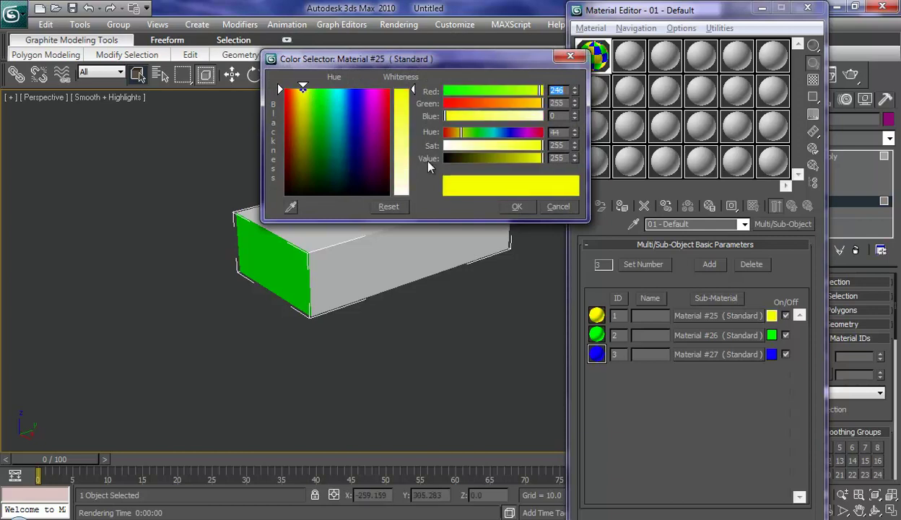
pyautogui.click(517, 207)
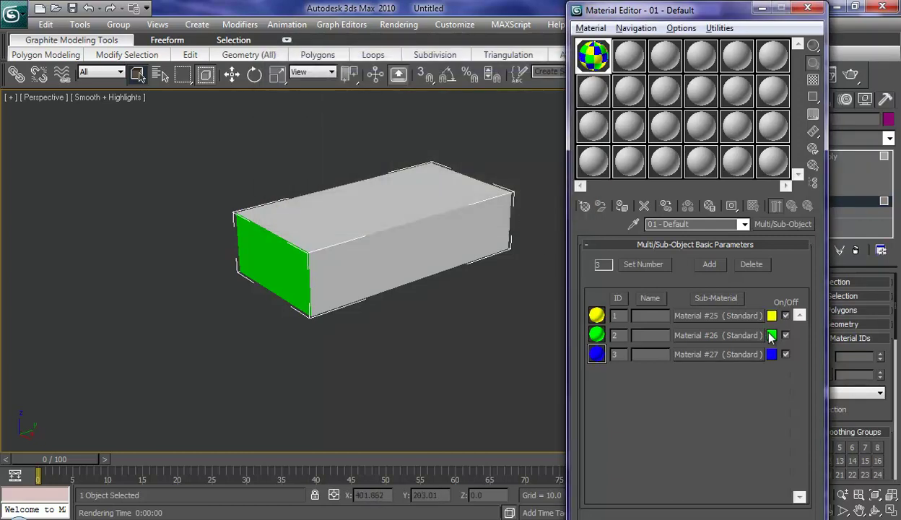
# Make sub-material 3 magenta and reapply the multi-material to Box01.
pyautogui.click(771, 353)
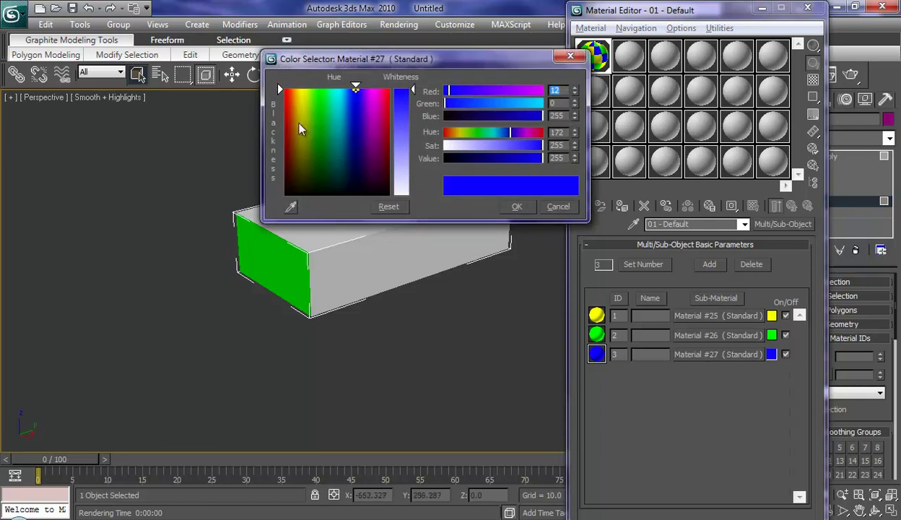
pyautogui.click(374, 88)
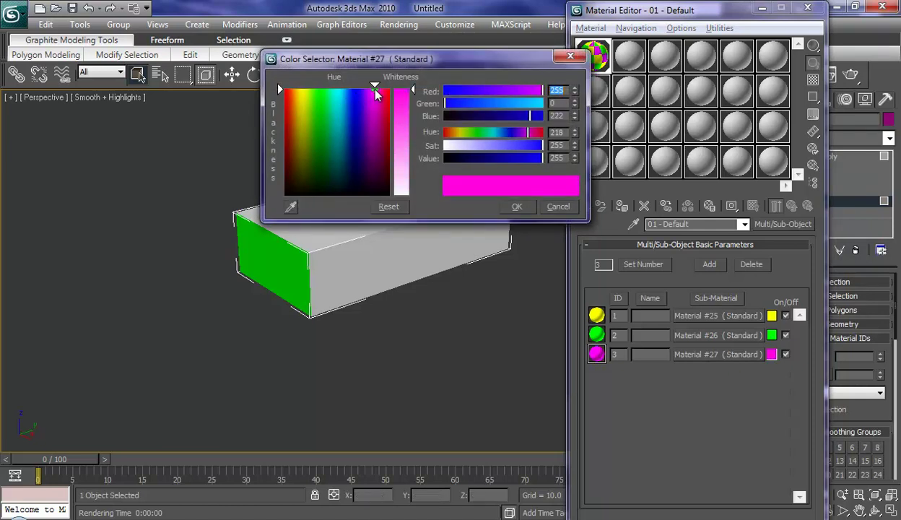
pyautogui.click(516, 207)
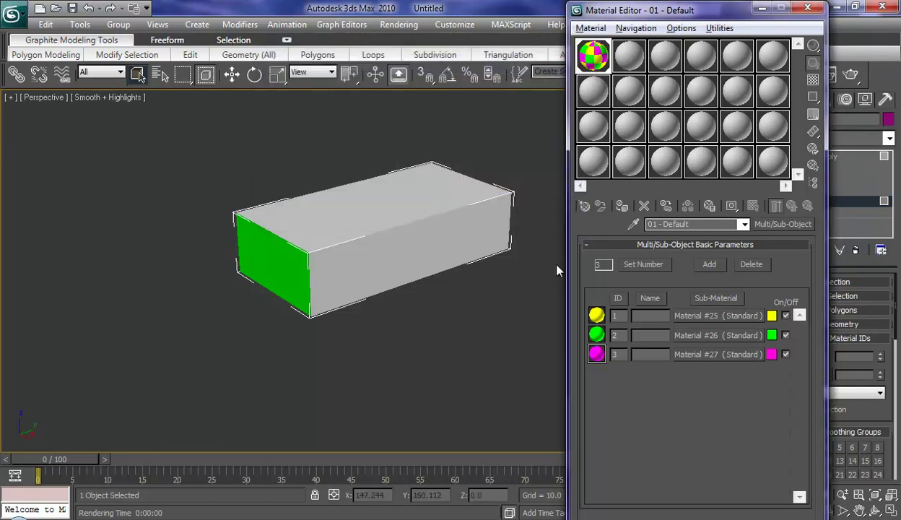
pyautogui.moveTo(593, 56); pyautogui.dragTo(440, 203)
pyautogui.write('ends')
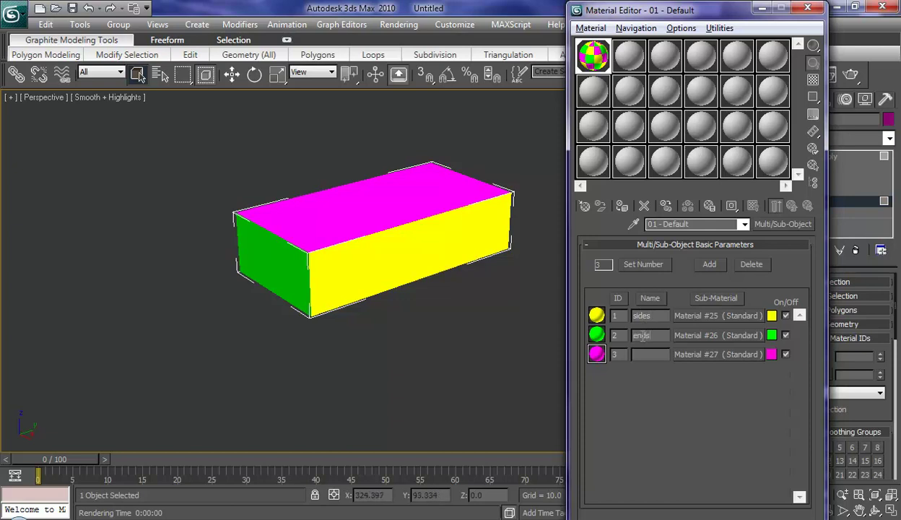
# Finish naming the sub-materials, entering 'top-bottom' for the third.
pyautogui.press('Tab')
pyautogui.write('om')
pyautogui.press('Return')
# Open the sides sub-material and choose a Bitmap for its Diffuse map.
pyautogui.click(698, 317)
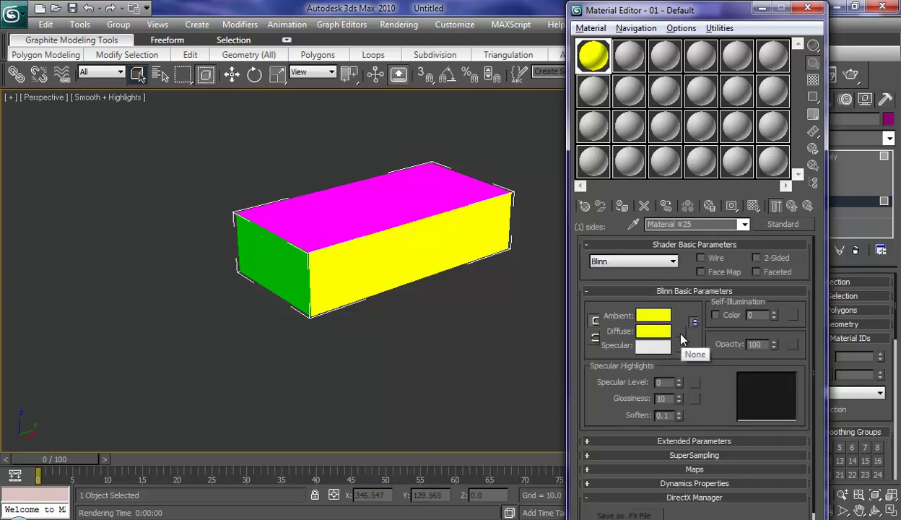
pyautogui.click(681, 334)
pyautogui.doubleClick(437, 115)
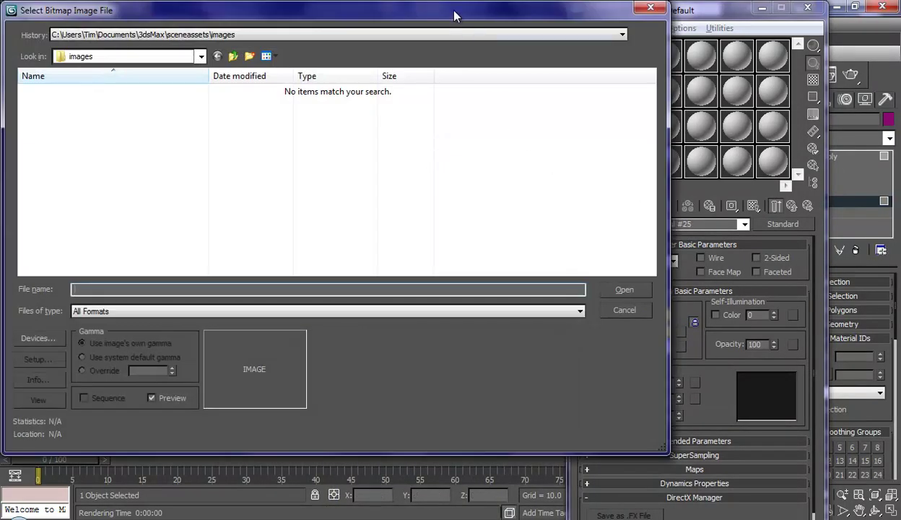
# Load crate_end.psd from 3dsMax\PSDs with collapsed layers as the diffuse bitmap.
pyautogui.moveTo(455, 15); pyautogui.dragTo(464, 37)
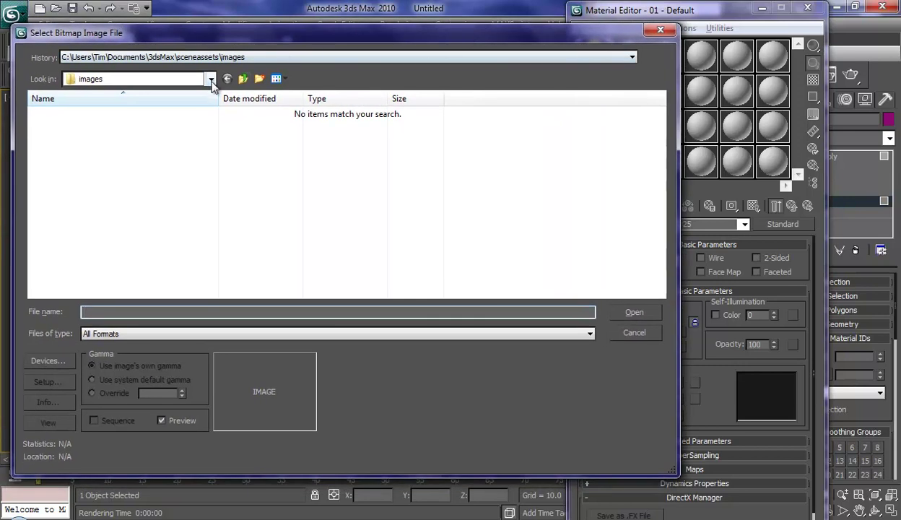
pyautogui.click(212, 80)
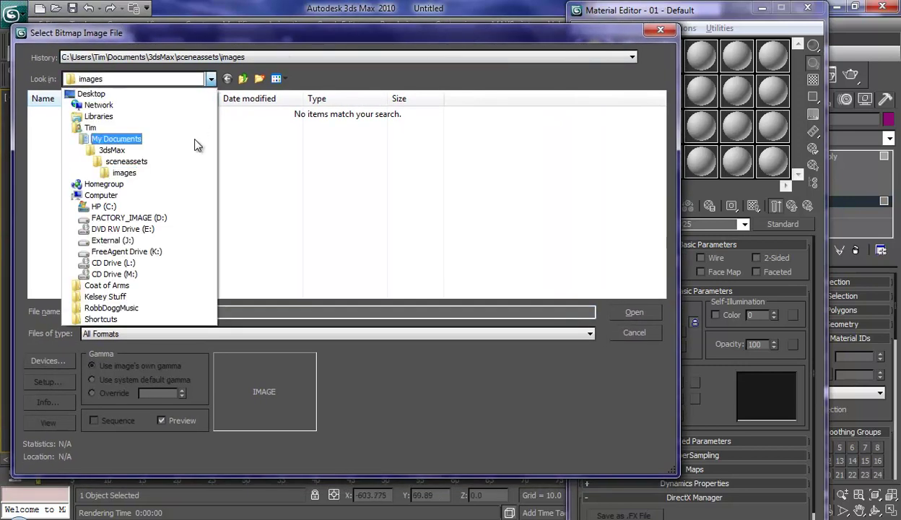
pyautogui.click(189, 149)
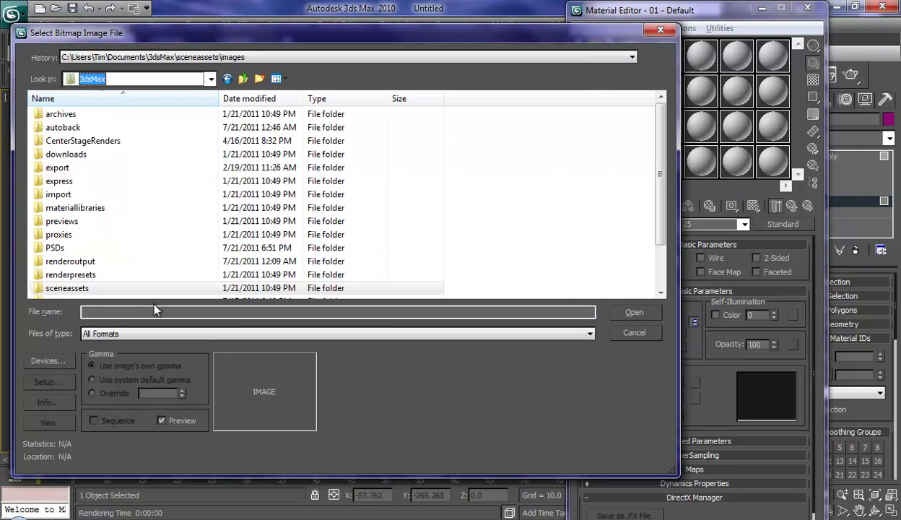
pyautogui.doubleClick(52, 249)
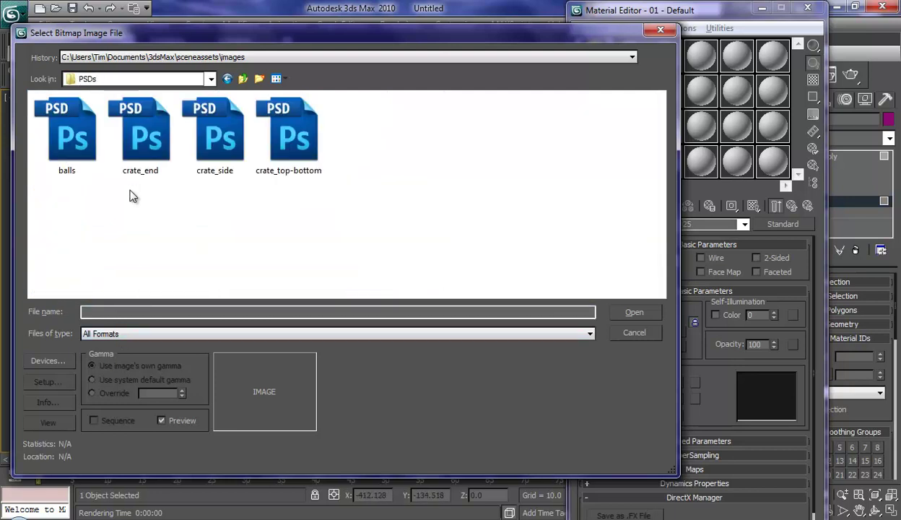
pyautogui.doubleClick(154, 169)
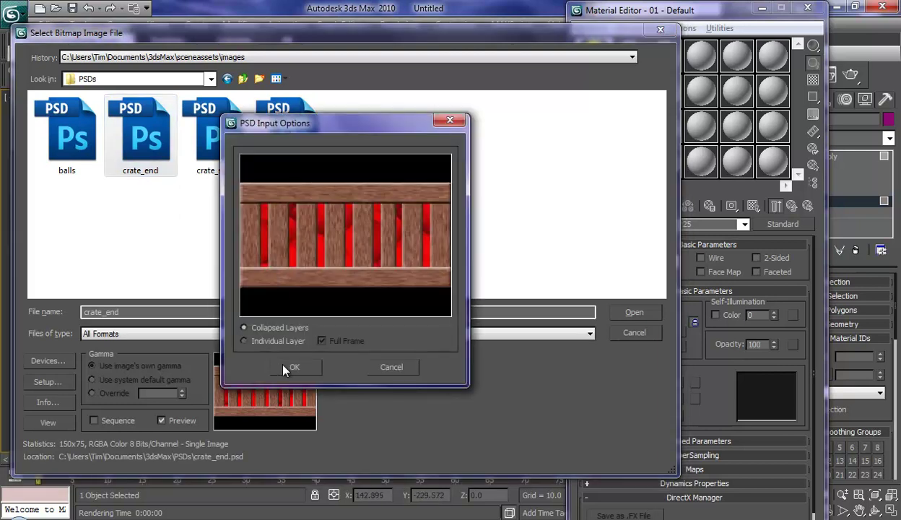
pyautogui.click(292, 367)
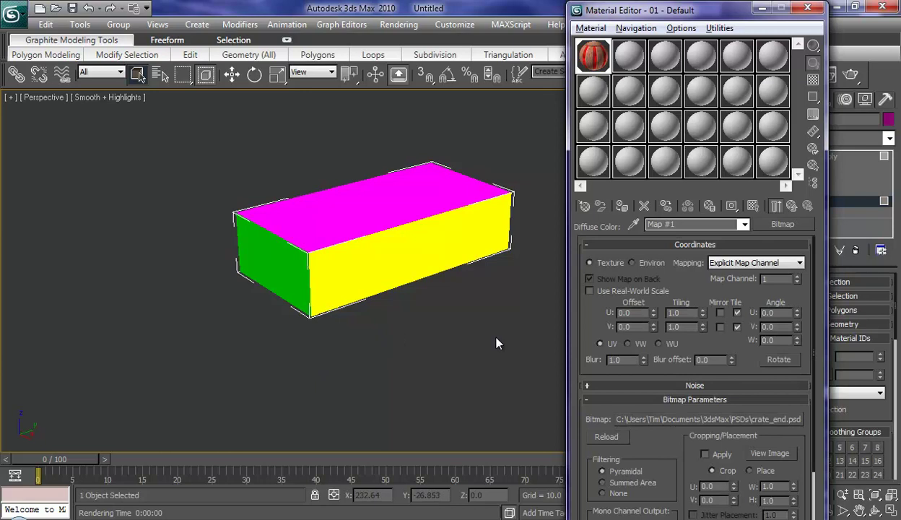
# Display the sides map in the viewport and swap its bitmap to crate_side.psd.
pyautogui.moveTo(721, 13)
pyautogui.mouseDown()
pyautogui.moveTo(556, 14)
pyautogui.moveTo(727, 12)
pyautogui.mouseUp()
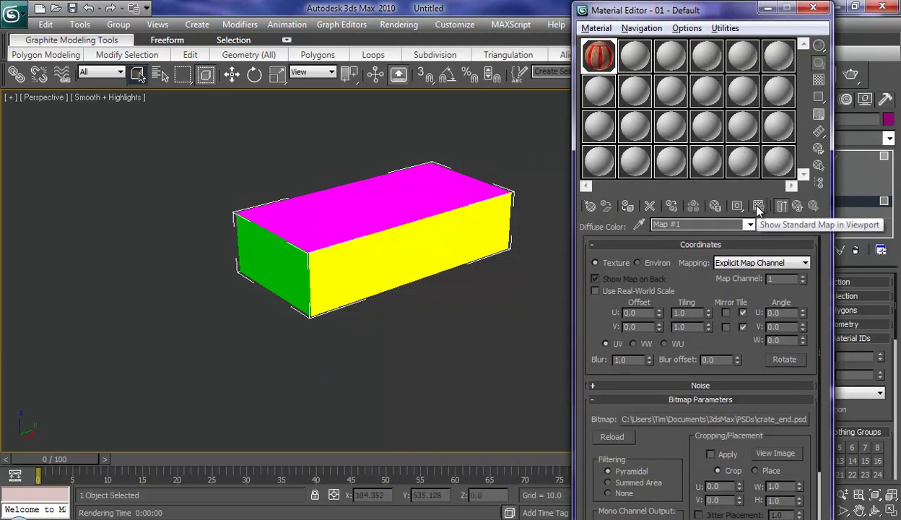
pyautogui.click(757, 207)
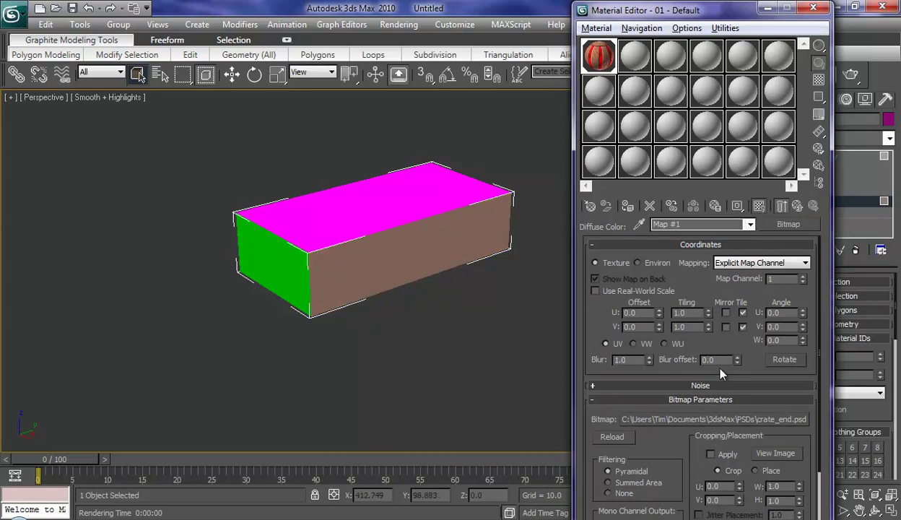
pyautogui.click(719, 419)
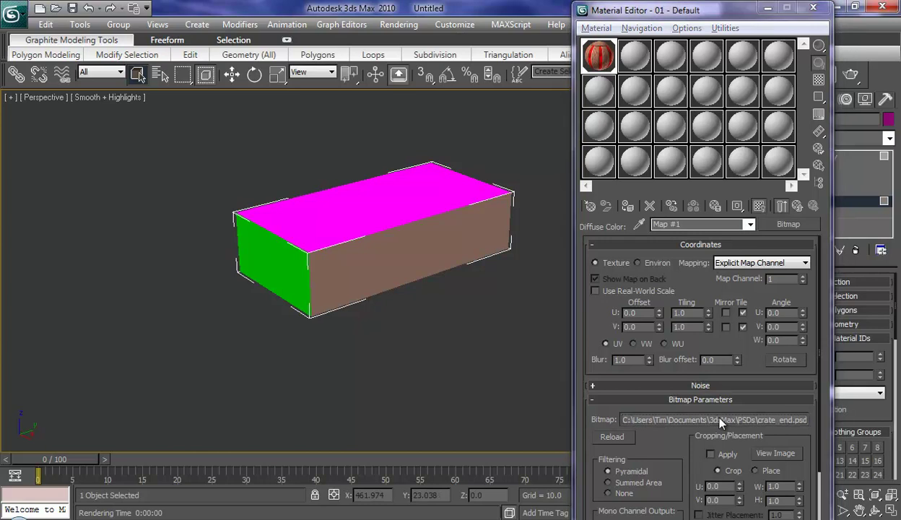
pyautogui.doubleClick(428, 167)
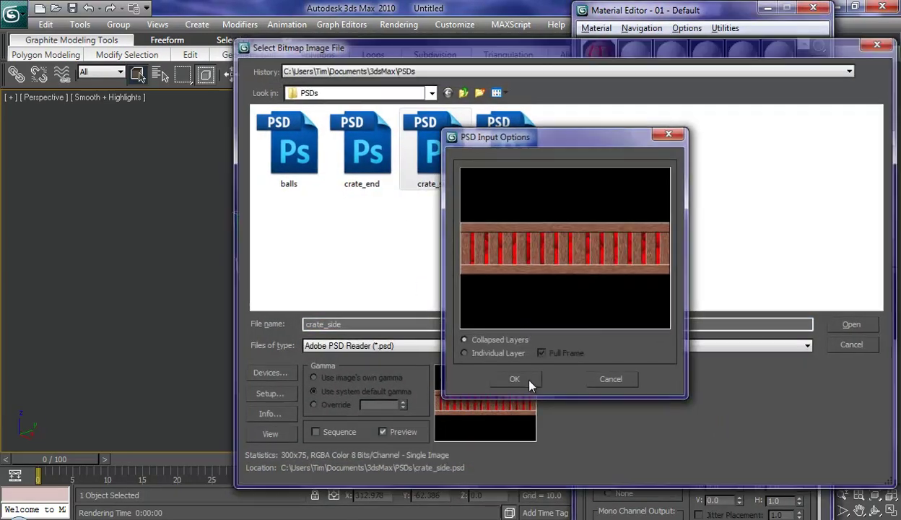
pyautogui.click(515, 377)
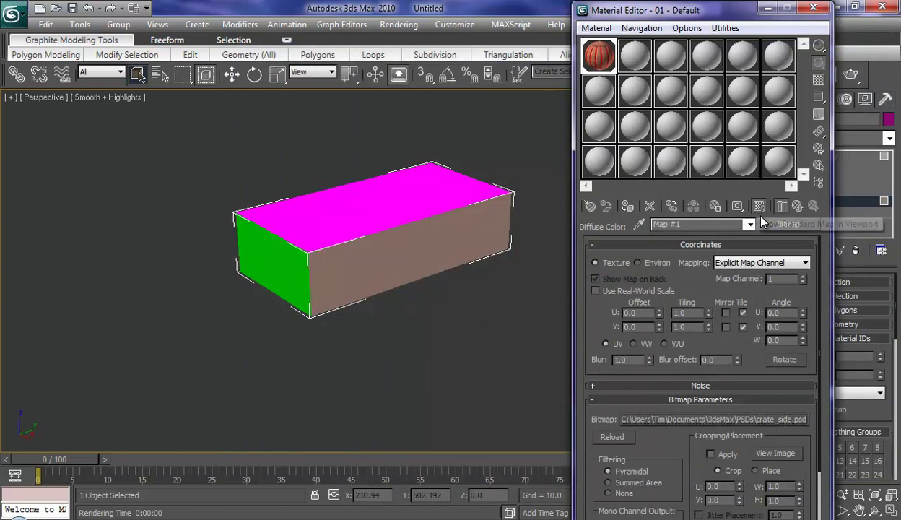
pyautogui.click(780, 206)
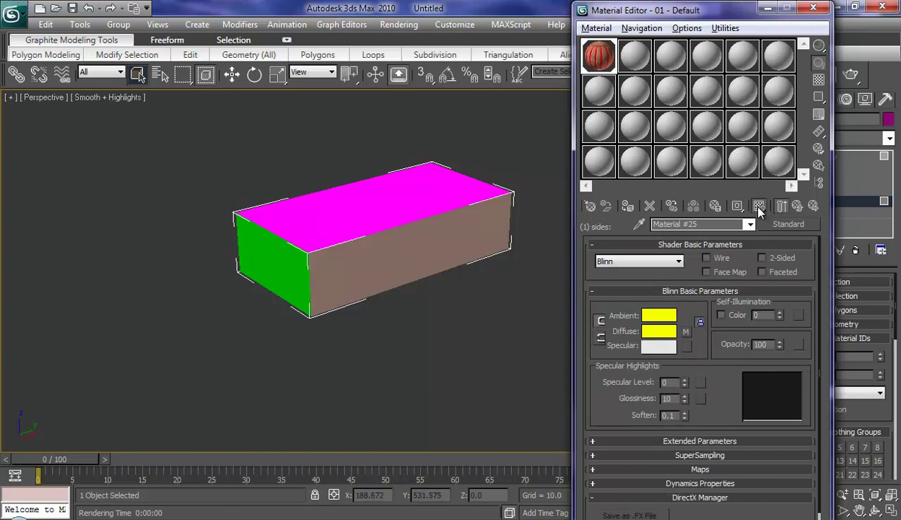
pyautogui.click(780, 206)
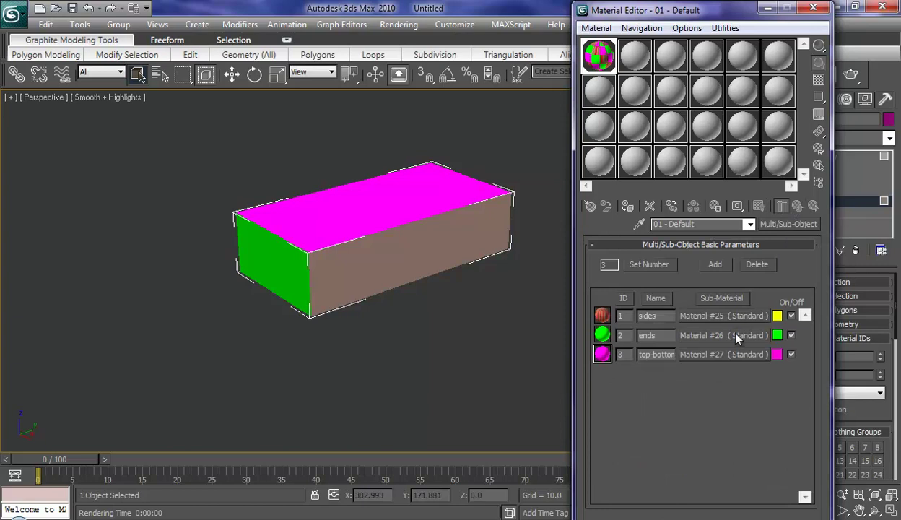
# Give Material #26 a crate_end.psd diffuse bitmap, shown in viewport, then return to the sub-material list.
pyautogui.click(734, 337)
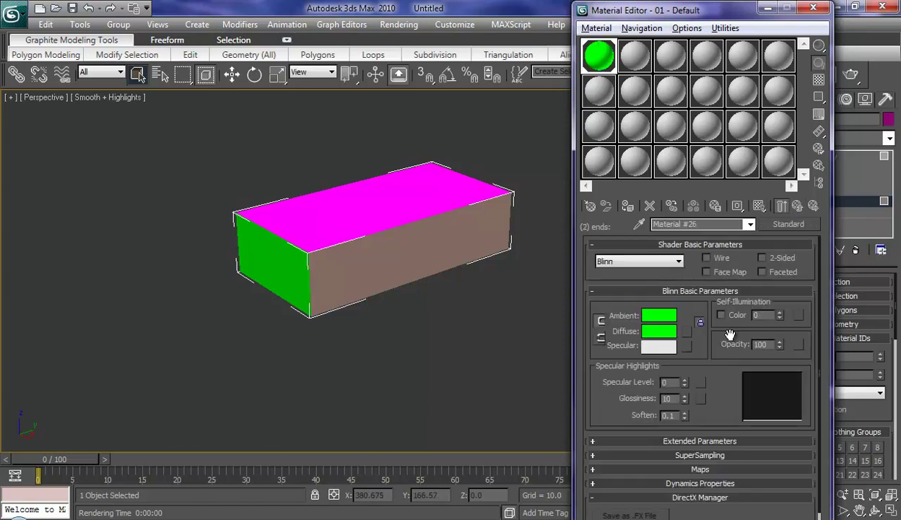
pyautogui.click(687, 330)
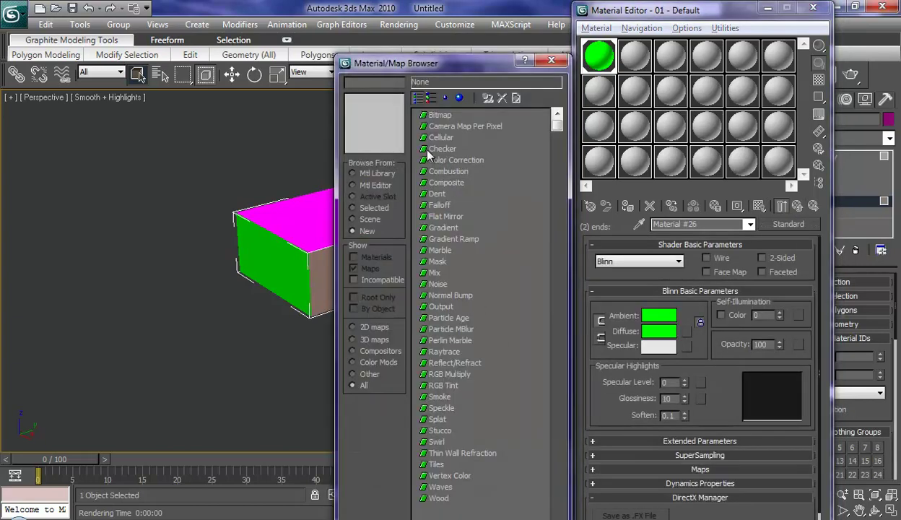
pyautogui.doubleClick(436, 116)
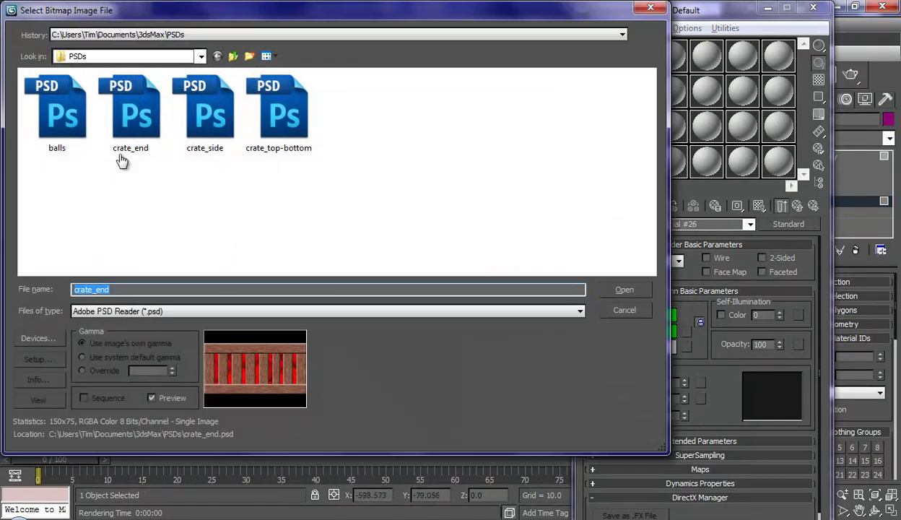
pyautogui.doubleClick(129, 138)
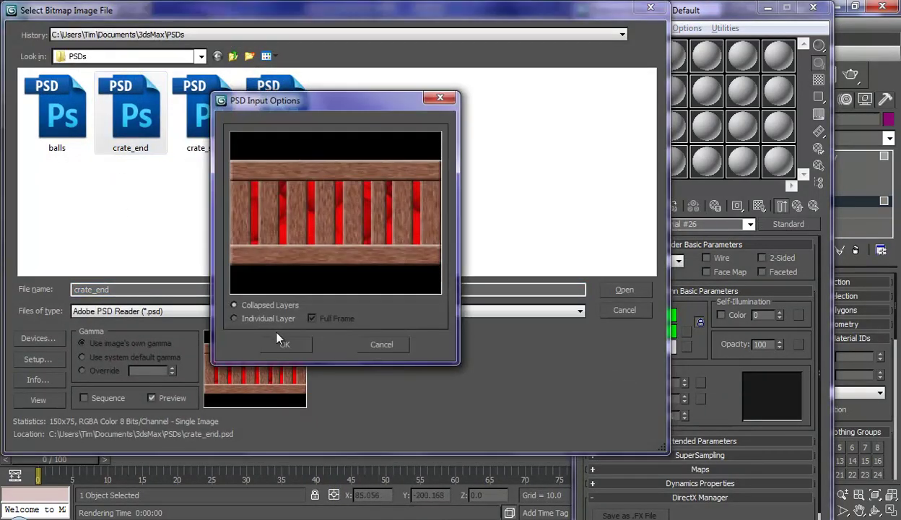
pyautogui.click(279, 342)
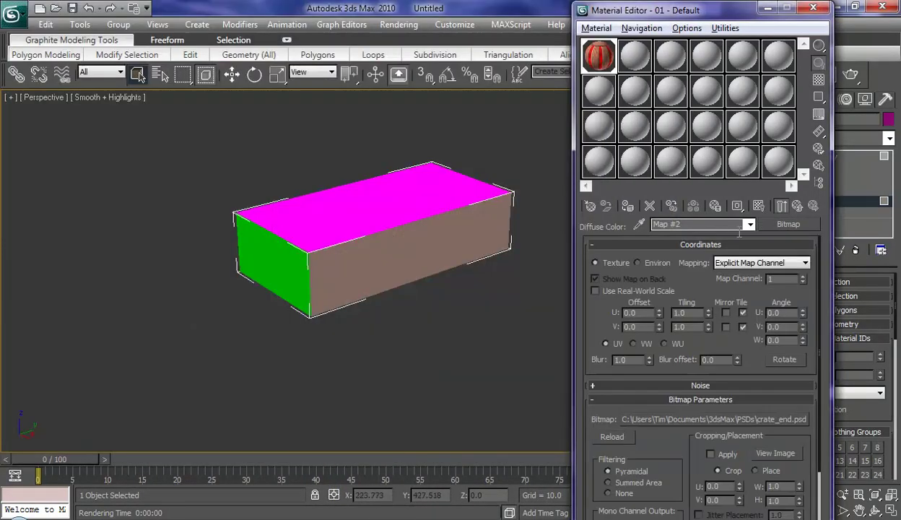
pyautogui.click(737, 207)
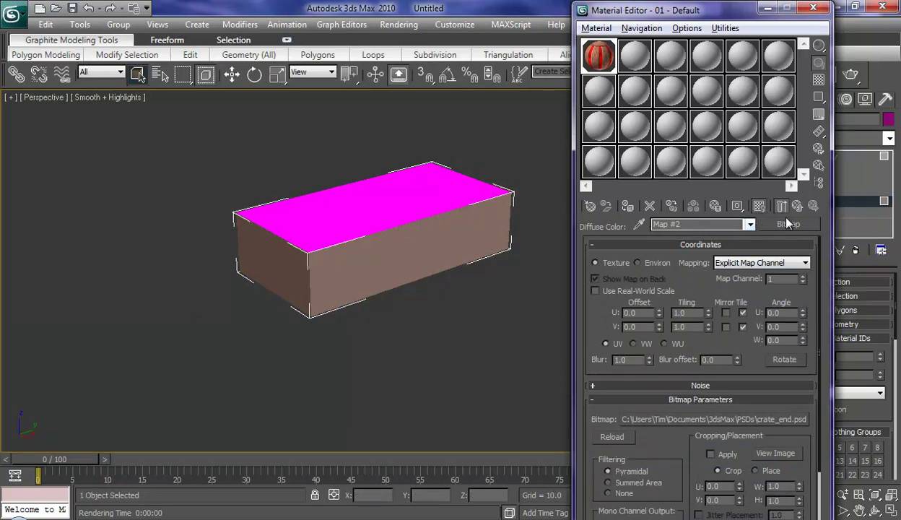
pyautogui.click(781, 205)
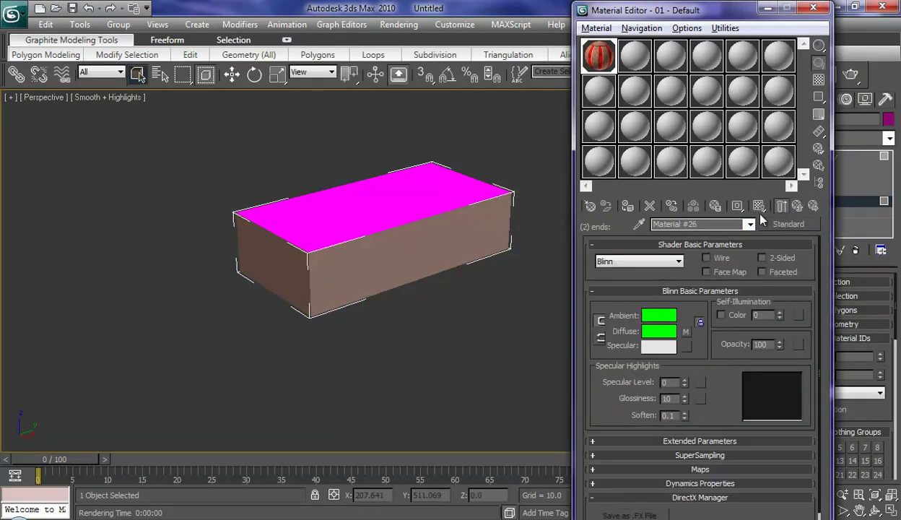
pyautogui.click(797, 208)
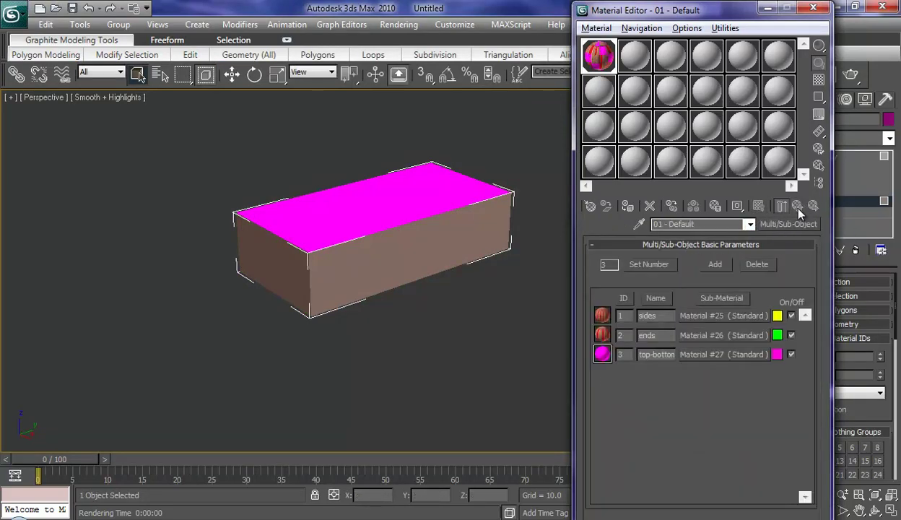
# Assign crate_top-bottom.psd as the top-bottom diffuse bitmap and display it in the viewport.
pyautogui.click(726, 354)
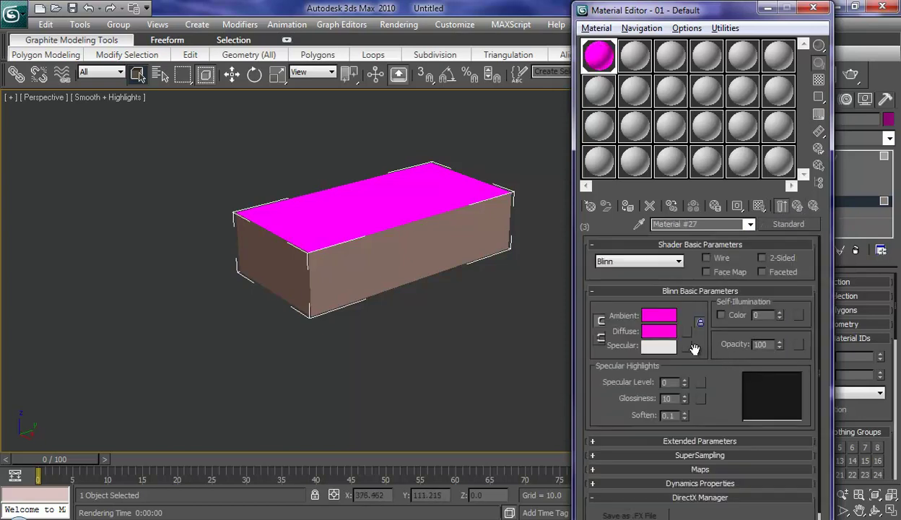
pyautogui.click(686, 331)
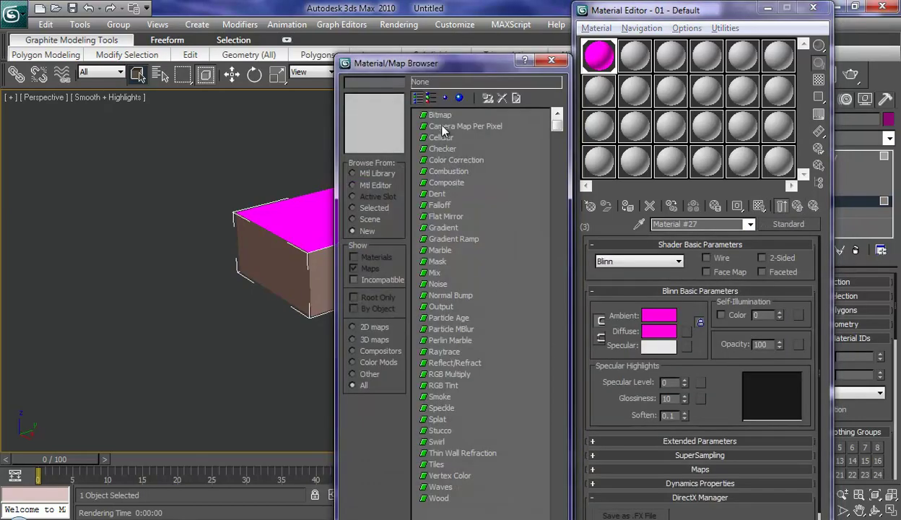
pyautogui.doubleClick(440, 116)
pyautogui.click(296, 134)
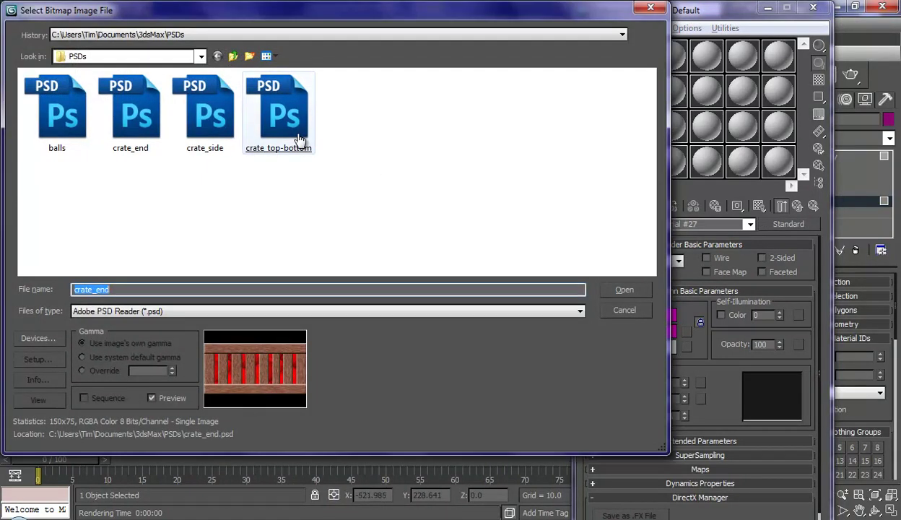
pyautogui.press('Return')
pyautogui.click(288, 340)
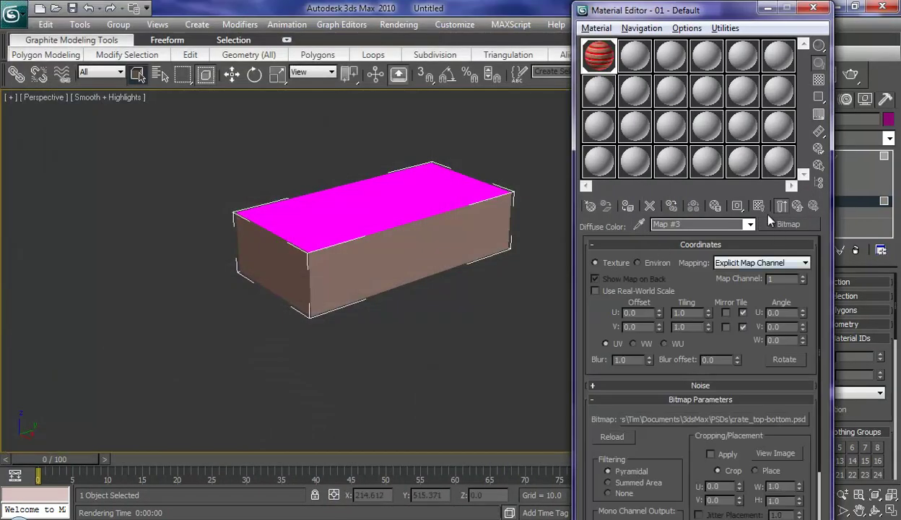
pyautogui.click(758, 205)
pyautogui.click(797, 206)
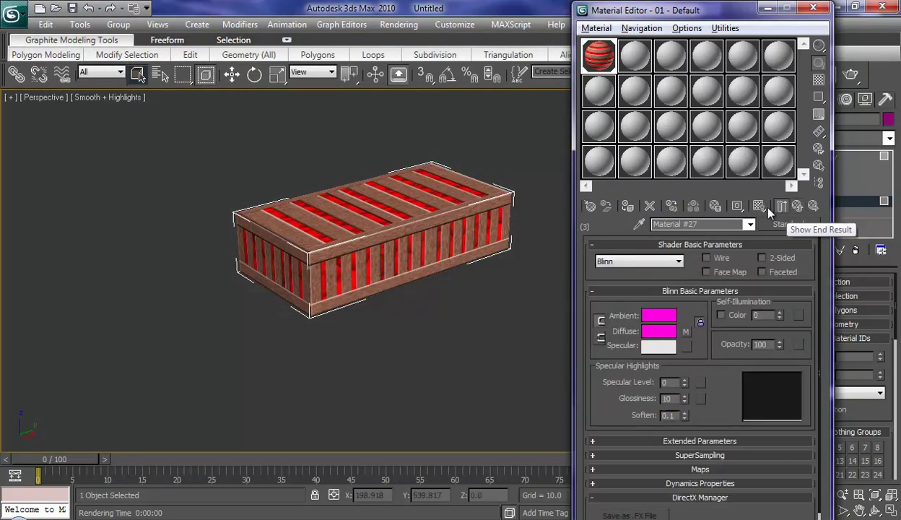
pyautogui.click(796, 207)
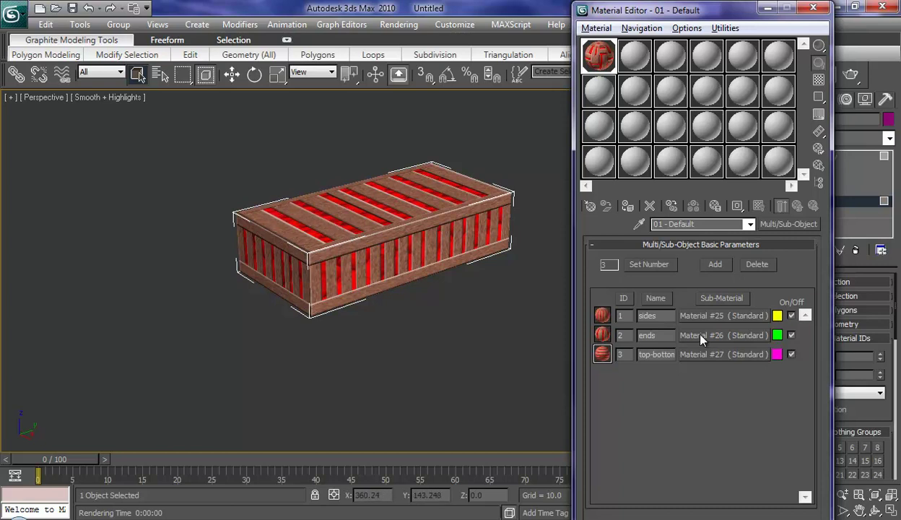
# Open Material #27's diffuse bitmap and try rotating the texture in the Rotate dialog.
pyautogui.click(704, 354)
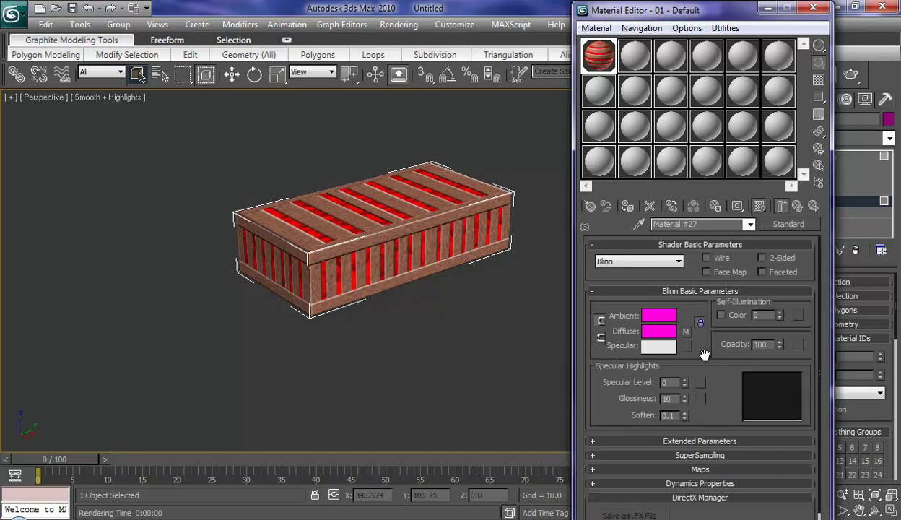
pyautogui.click(687, 332)
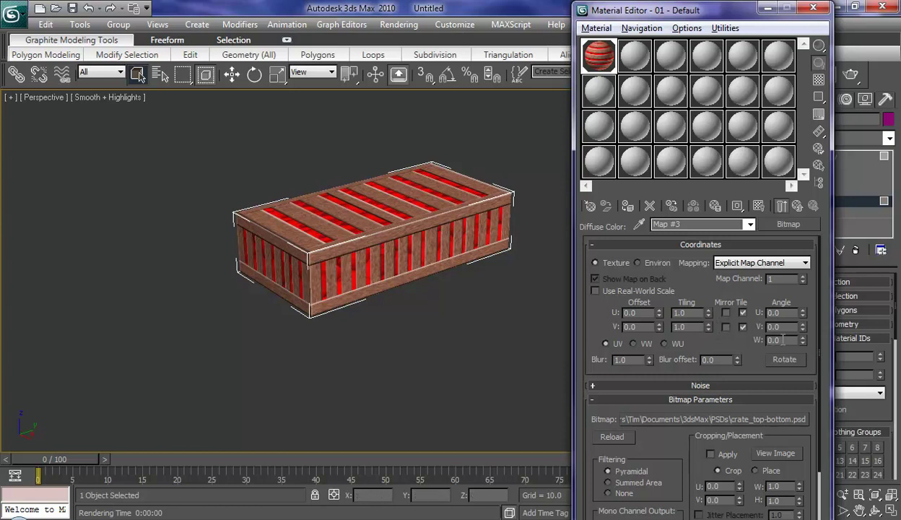
pyautogui.click(785, 359)
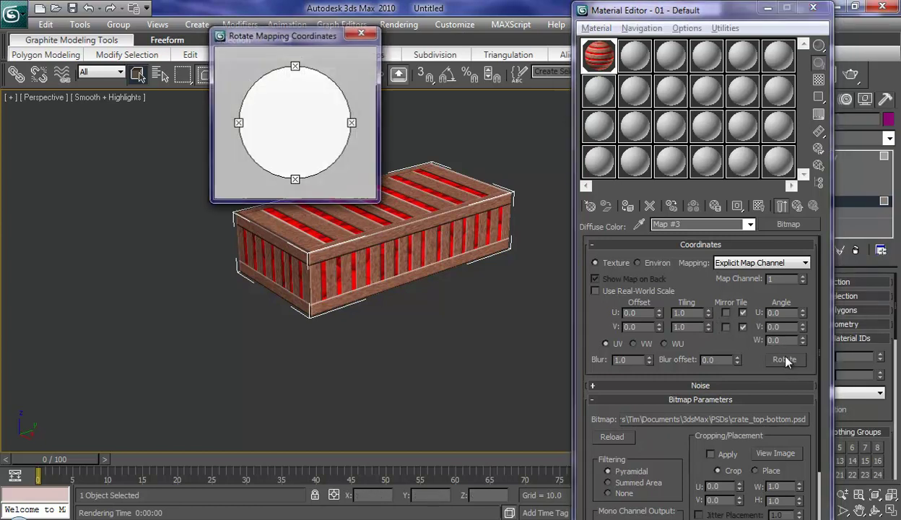
pyautogui.moveTo(353, 122); pyautogui.dragTo(280, 180)
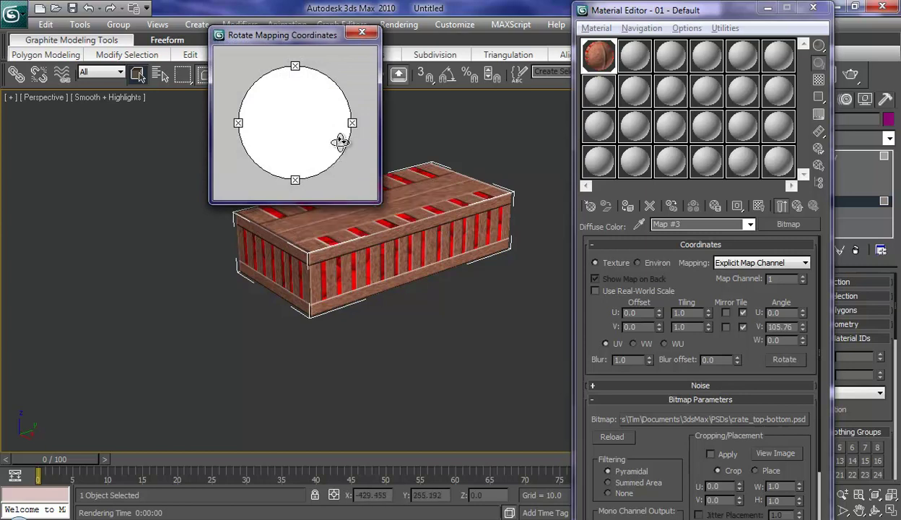
pyautogui.click(361, 33)
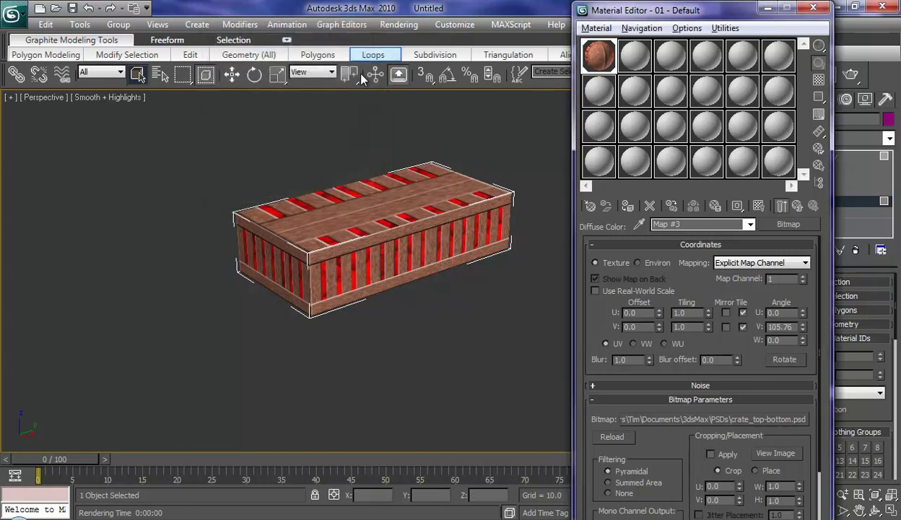
# Set the bitmap's Angle V back to 0.0 and Angle W to 90.0.
pyautogui.doubleClick(779, 327)
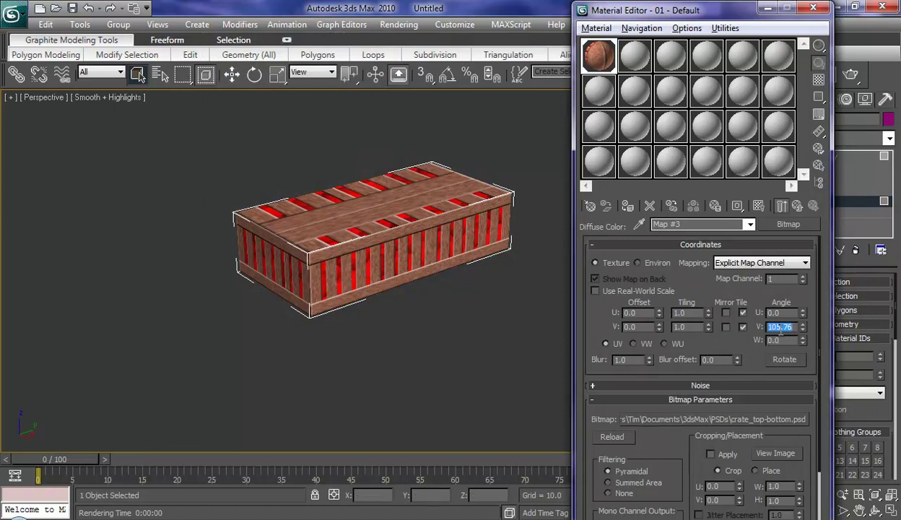
pyautogui.write('90')
pyautogui.press('Return')
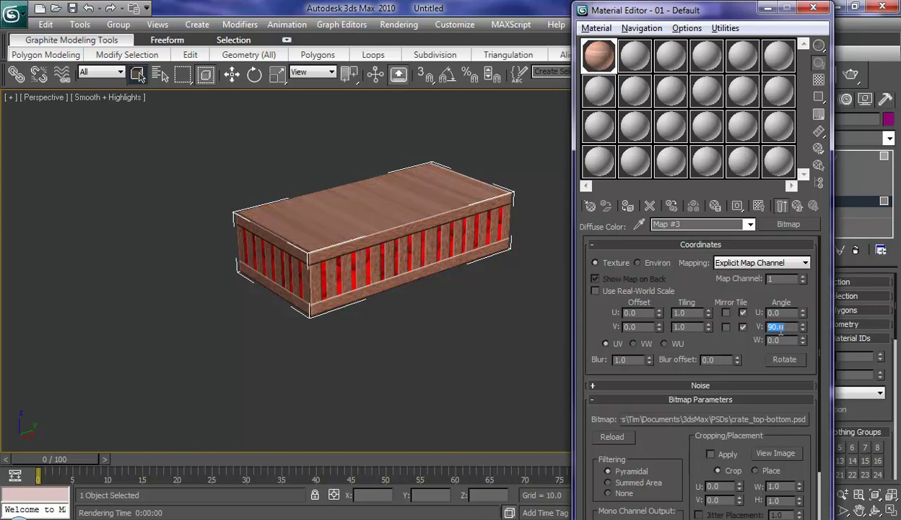
pyautogui.write('0')
pyautogui.press('Return')
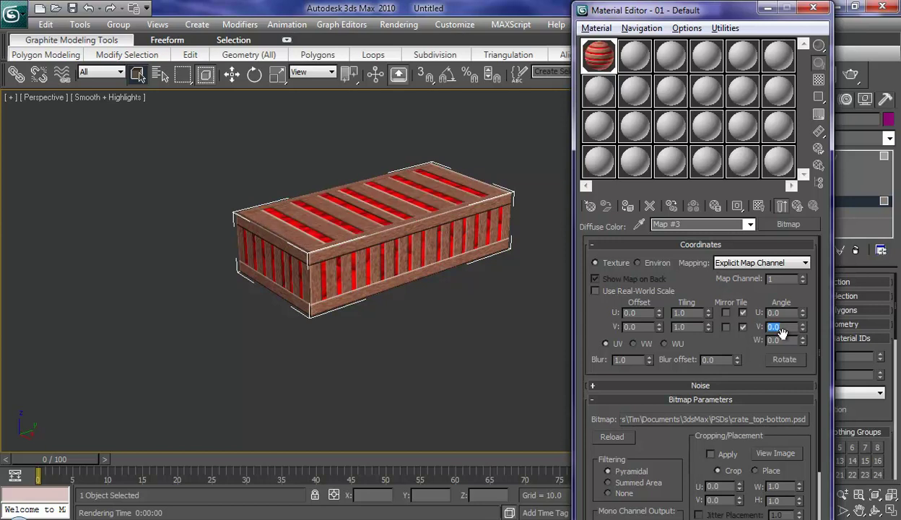
pyautogui.click(783, 340)
pyautogui.write('0')
pyautogui.press('Return')
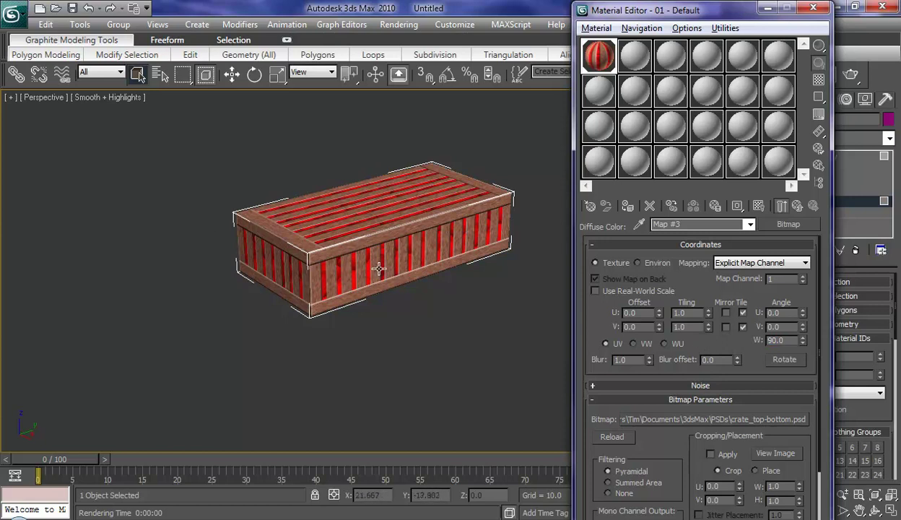
# Close the Material Editor, zoom in on the crate, and run a test render.
pyautogui.click(810, 8)
pyautogui.scroll(1, 468, 267)
pyautogui.scroll(1, 469, 271)
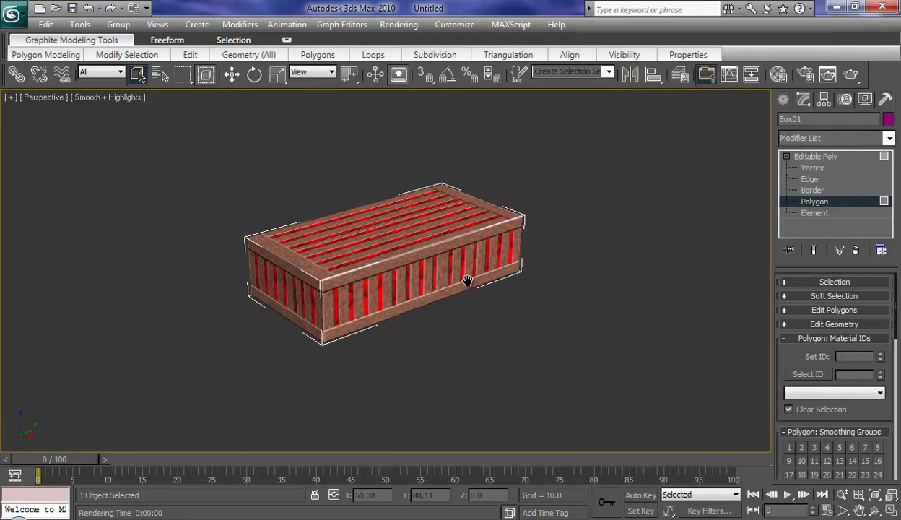
pyautogui.scroll(3, 469, 281)
pyautogui.moveTo(469, 280); pyautogui.dragTo(473, 282, button='middle')
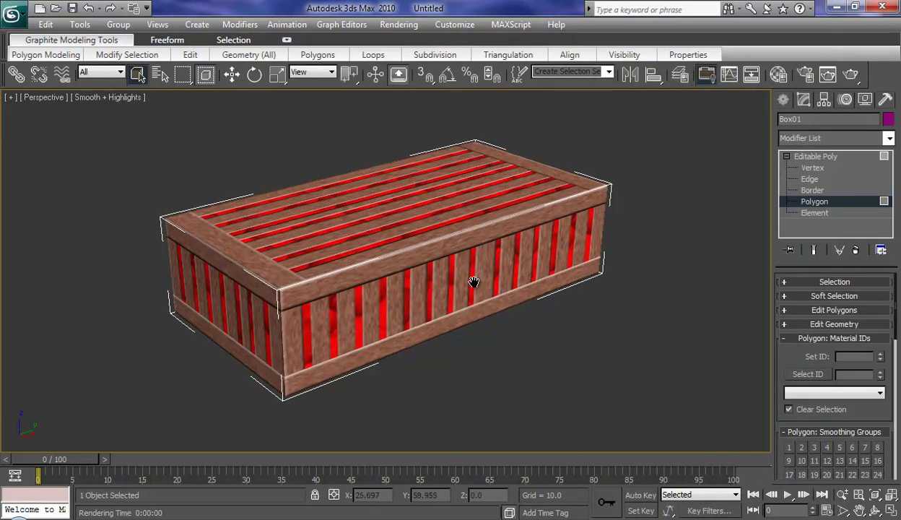
pyautogui.scroll(1, 470, 274)
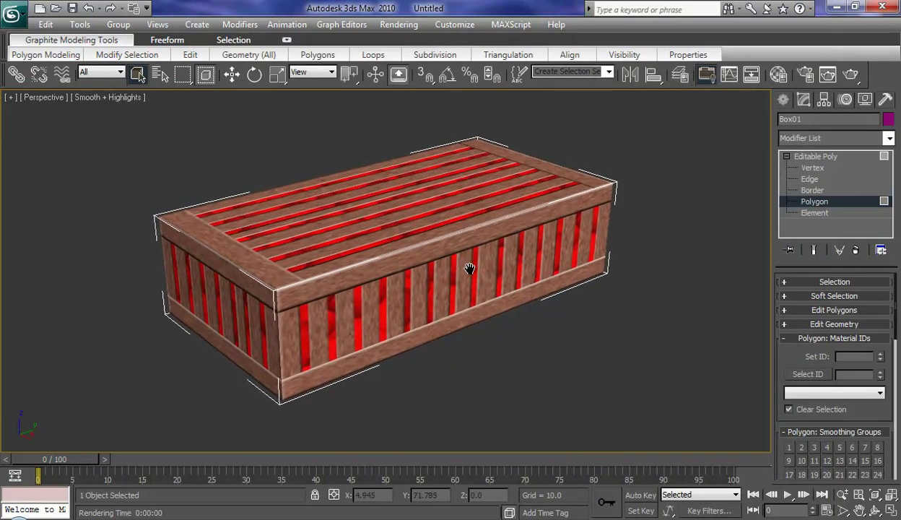
pyautogui.scroll(1, 471, 253)
pyautogui.scroll(1, 482, 203)
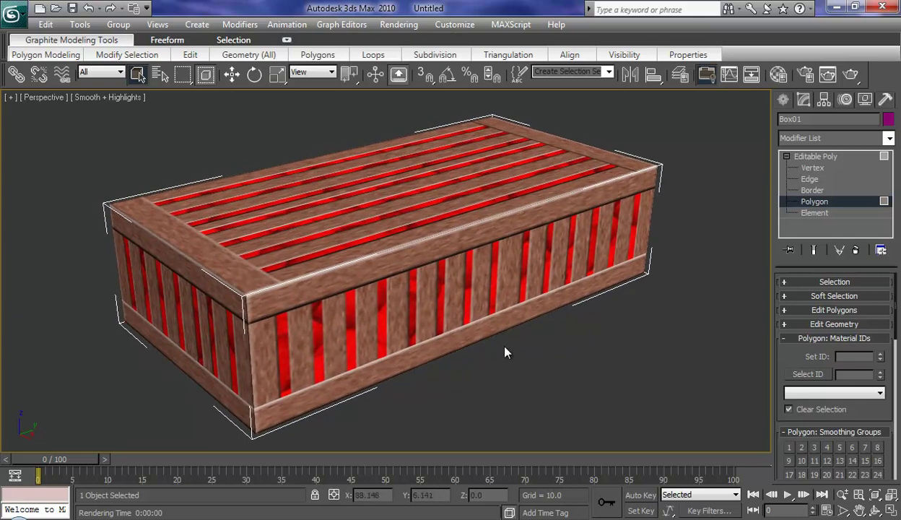
pyautogui.click(830, 75)
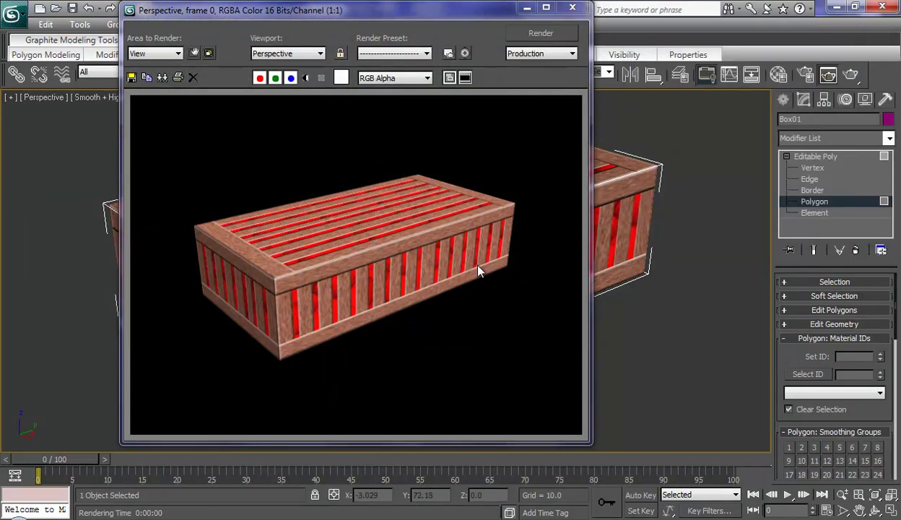
# Close the render window, then orbit, zoom and pan to bring the crate closer.
pyautogui.click(572, 8)
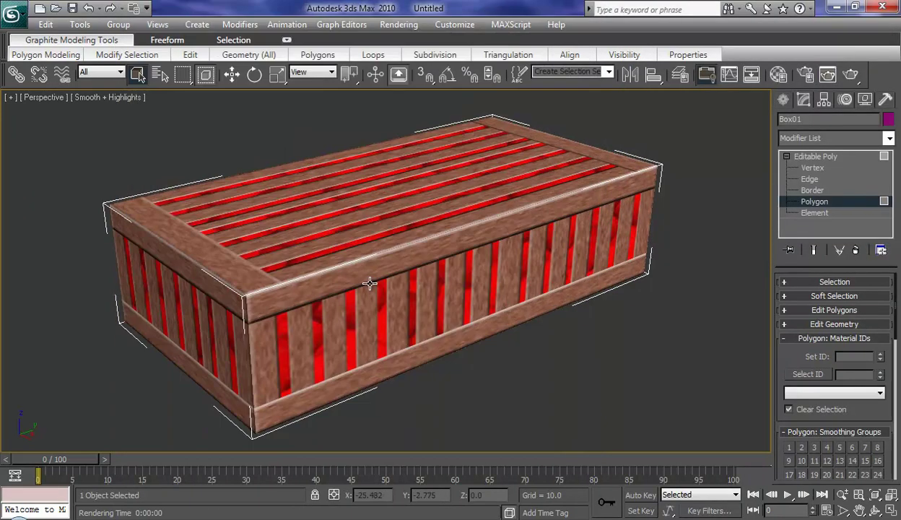
pyautogui.moveTo(349, 291)
pyautogui.keyDown('alt'); pyautogui.mouseDown(button='middle')
pyautogui.moveTo(491, 294)
pyautogui.moveTo(382, 312)
pyautogui.moveTo(268, 272)
pyautogui.moveTo(200, 264)
pyautogui.moveTo(169, 237)
pyautogui.moveTo(189, 187)
pyautogui.moveTo(189, 212)
pyautogui.moveTo(221, 265)
pyautogui.moveTo(267, 290)
pyautogui.moveTo(348, 296)
pyautogui.moveTo(333, 287)
pyautogui.moveTo(353, 283)
pyautogui.mouseUp(button='middle'); pyautogui.keyUp('alt')
pyautogui.scroll(1, 354, 282)
pyautogui.scroll(1, 361, 263)
pyautogui.scroll(1, 372, 242)
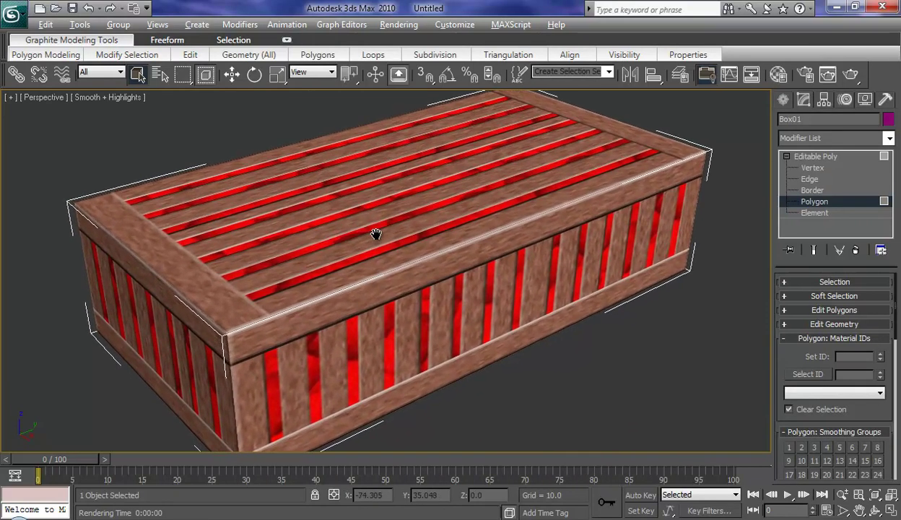
pyautogui.scroll(1, 377, 229)
pyautogui.moveTo(377, 229); pyautogui.dragTo(380, 219, button='middle')
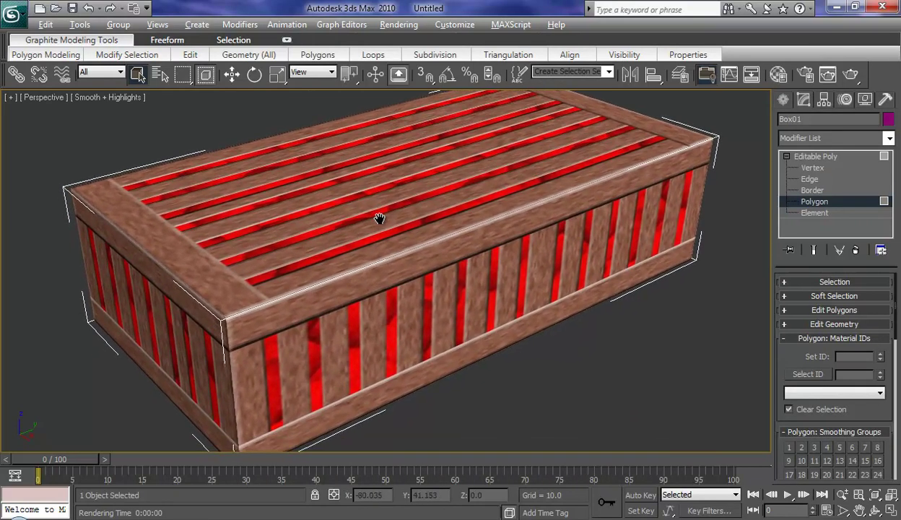
# Render the crate and save the image as crate.jpg at JPEG quality 100.
pyautogui.click(827, 73)
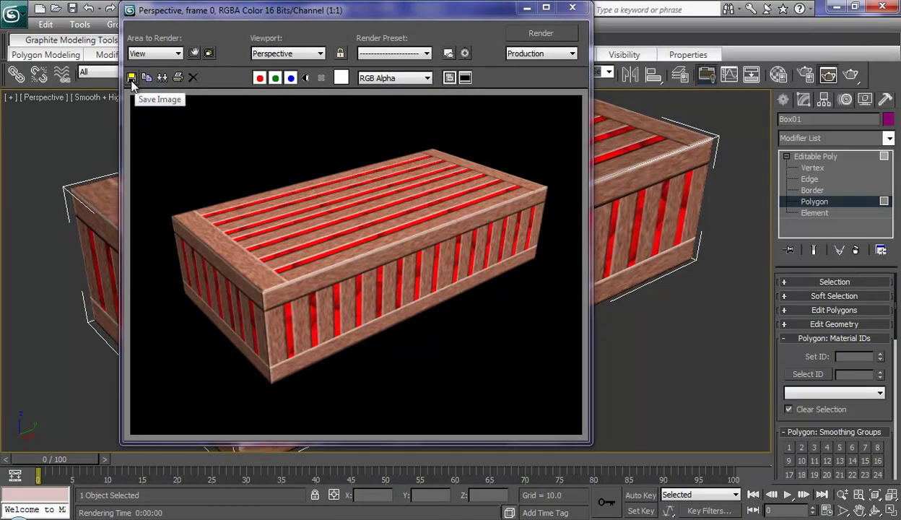
pyautogui.click(132, 78)
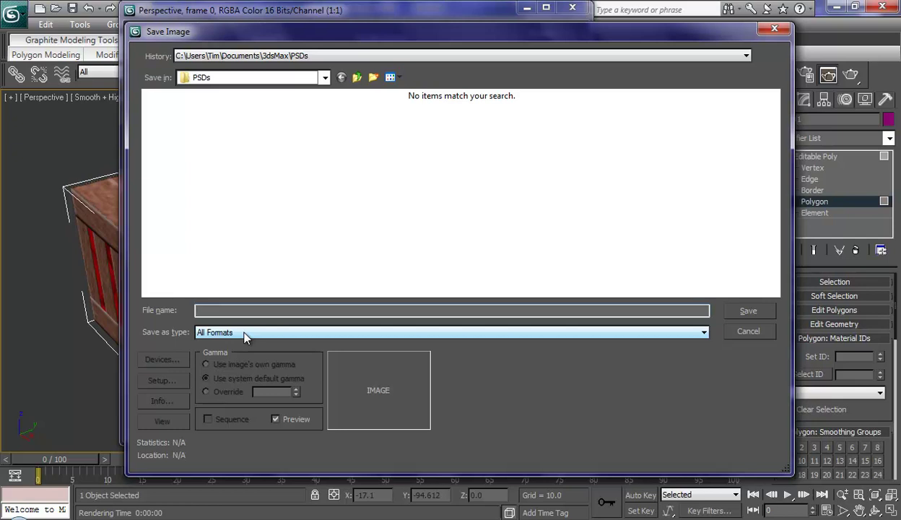
pyautogui.write('crat')
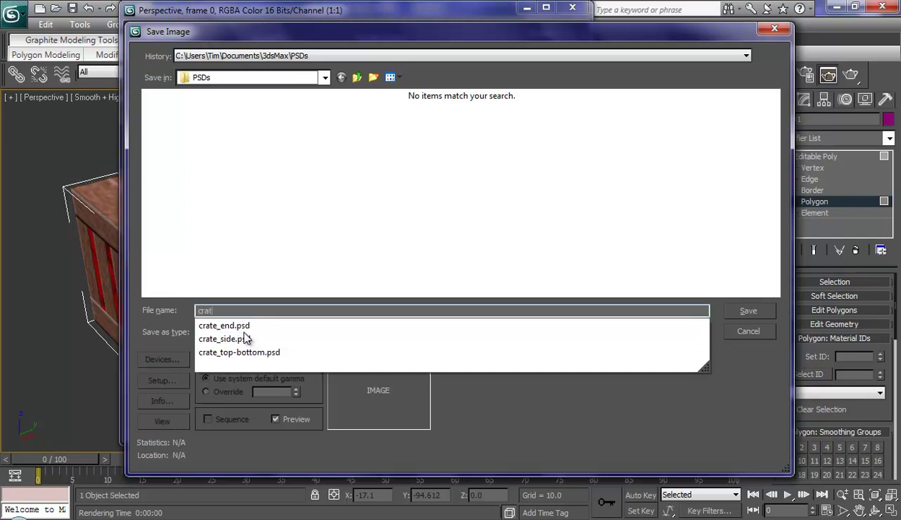
pyautogui.write('e.jpg')
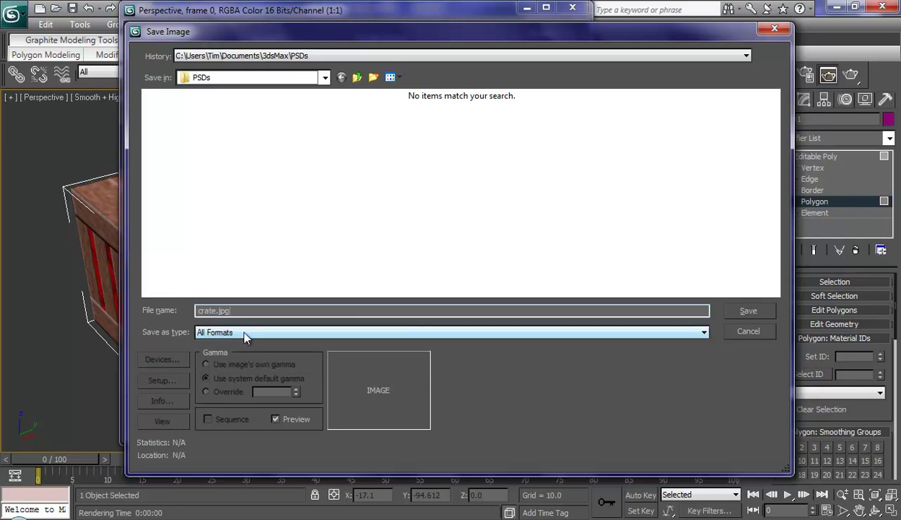
pyautogui.press('Return')
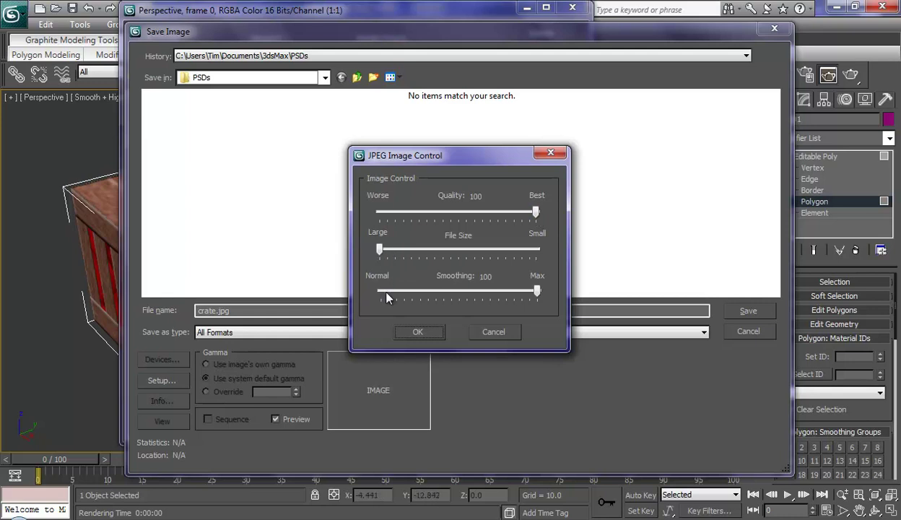
pyautogui.click(422, 330)
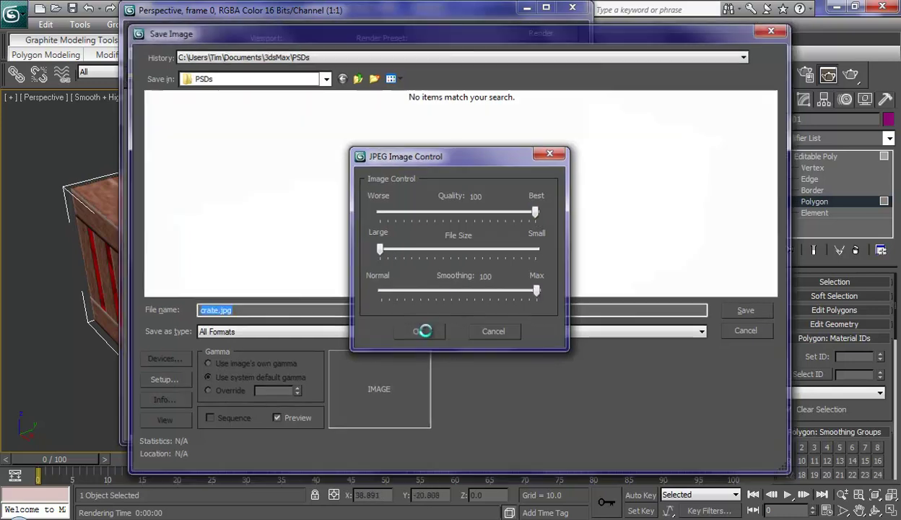
# Close the rendered frame window to return to the textured crate viewport.
pyautogui.click(573, 8)
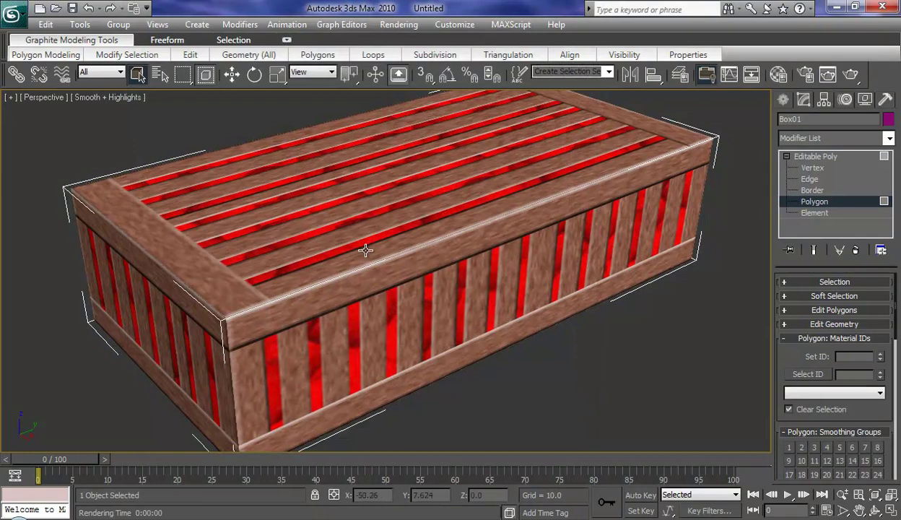